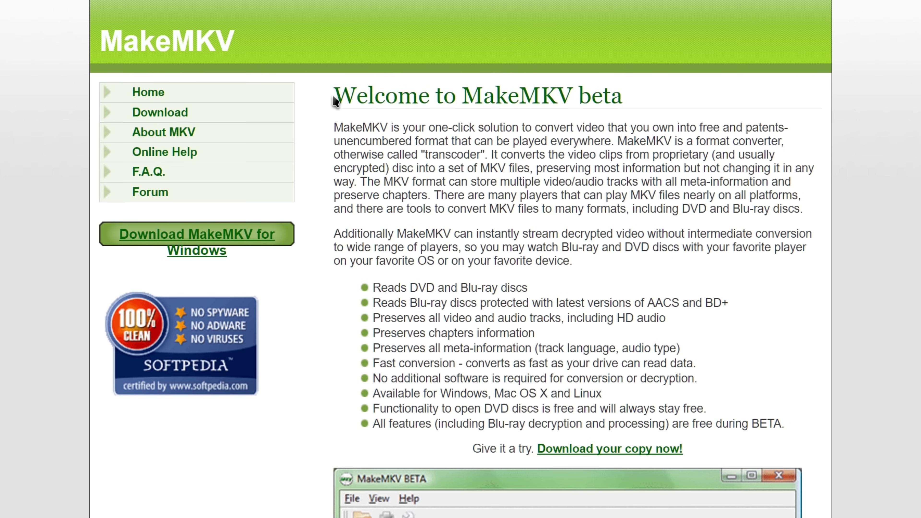
Read through the MakeMKV introduction and feature list, and open the site's F.A.Q. page
drag(336, 96, 650, 304)
click(617, 252)
drag(333, 98, 654, 332)
click(688, 383)
drag(795, 431, 728, 423)
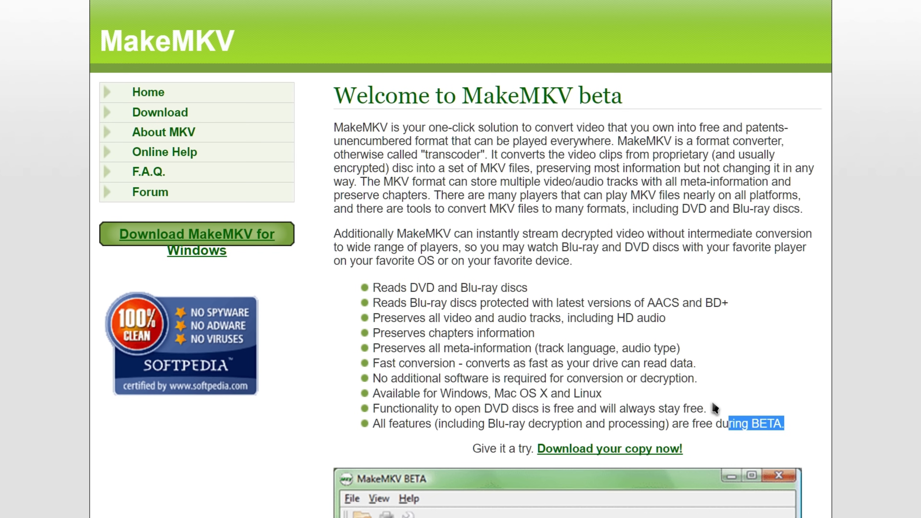
click(713, 408)
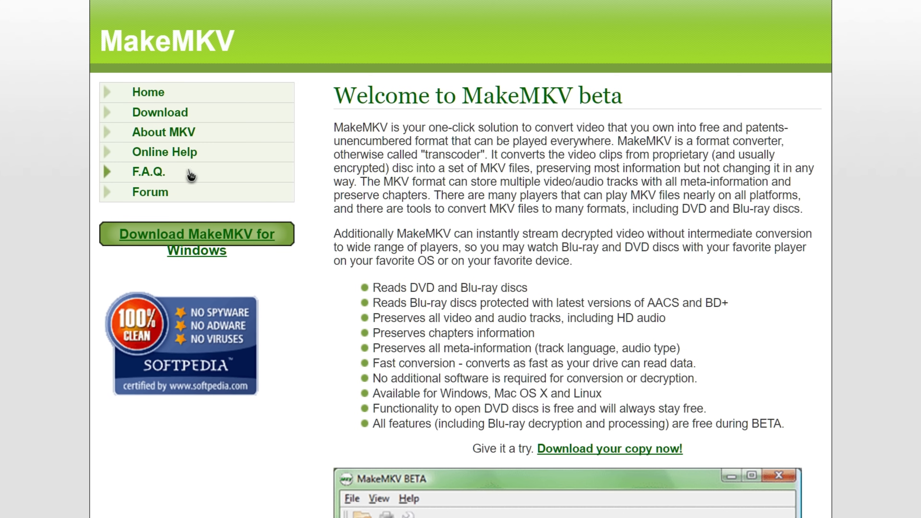
click(189, 172)
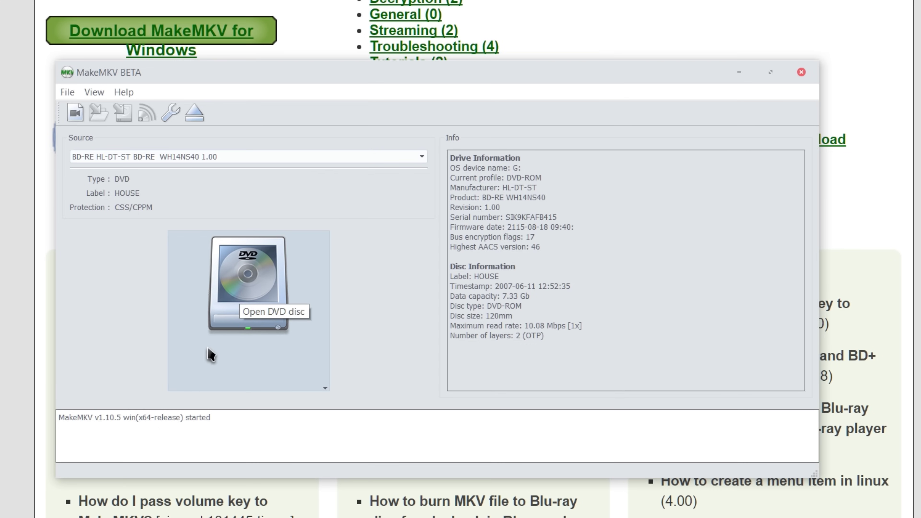
Switch to MakeMKV, open the HOUSE DVD disc and expand the 20-chapter title to list its tracks
click(266, 308)
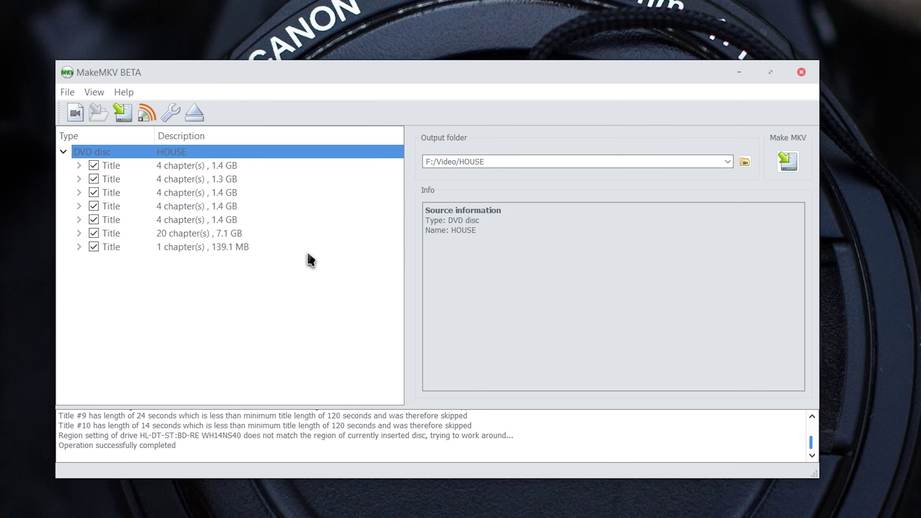
click(79, 234)
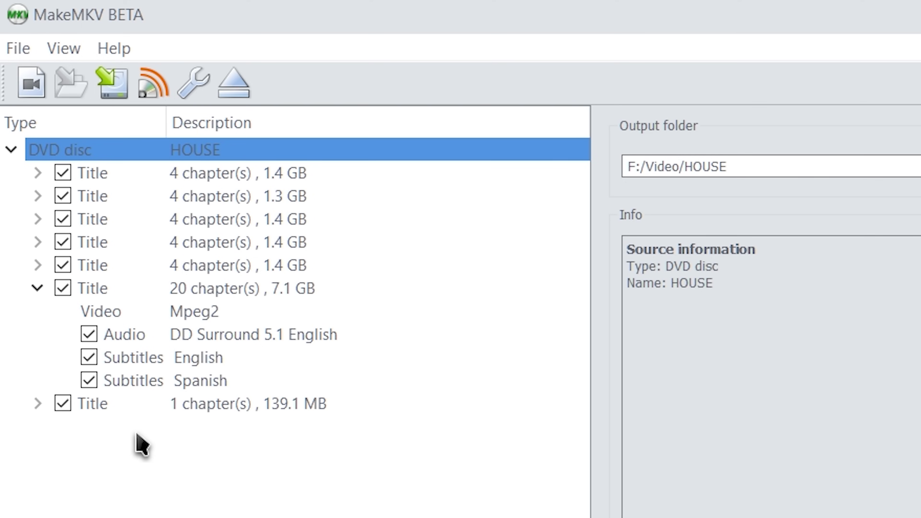
Exclude the 1-chapter, 139.1 MB title and its English stereo audio track from the rip
click(33, 402)
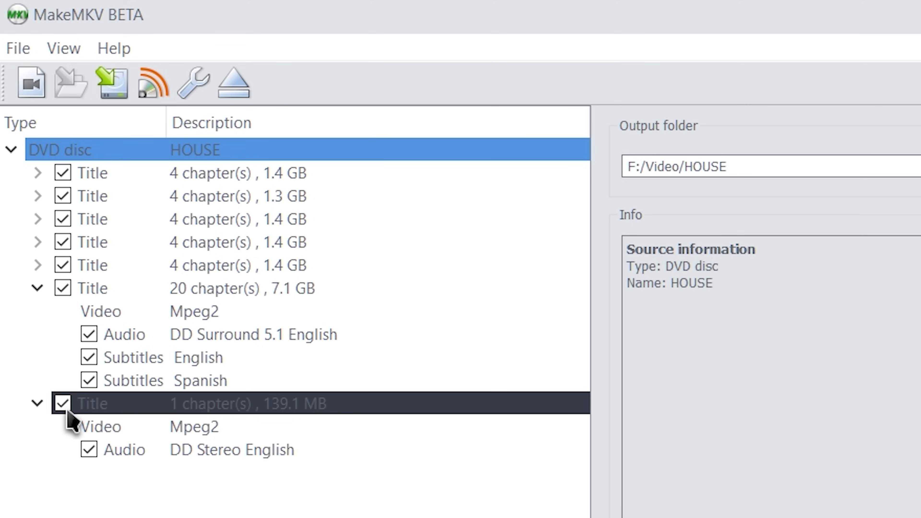
click(62, 404)
click(90, 450)
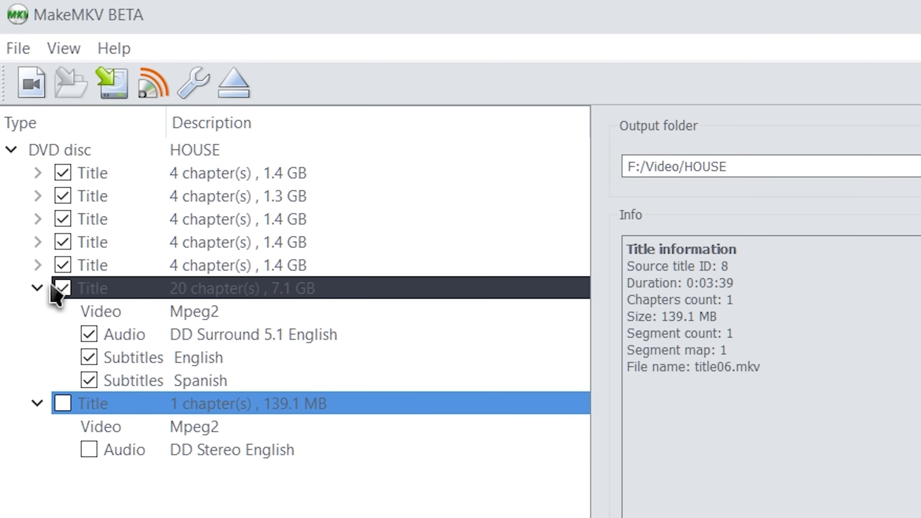
Exclude the 20-chapter, 7.1 GB title with its audio and both subtitle tracks, and check the first title's tracks
click(63, 289)
click(87, 333)
click(89, 357)
click(88, 380)
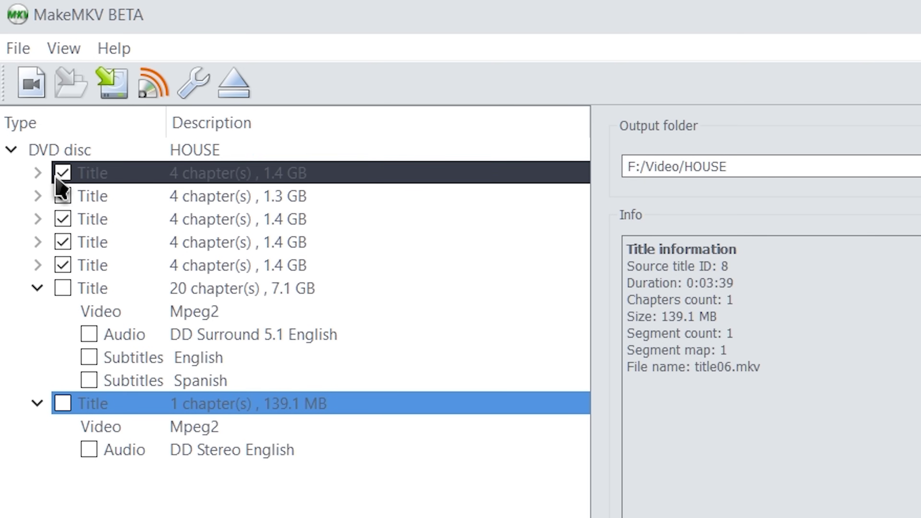
click(45, 173)
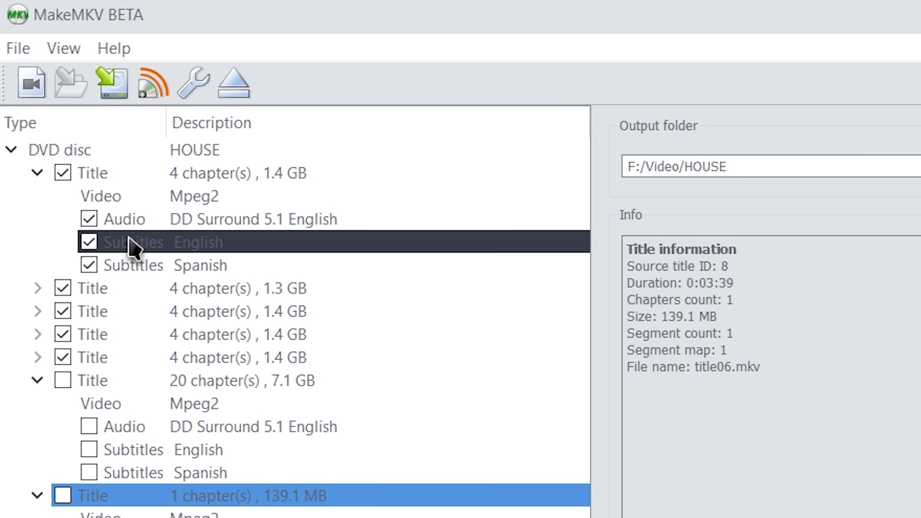
click(36, 173)
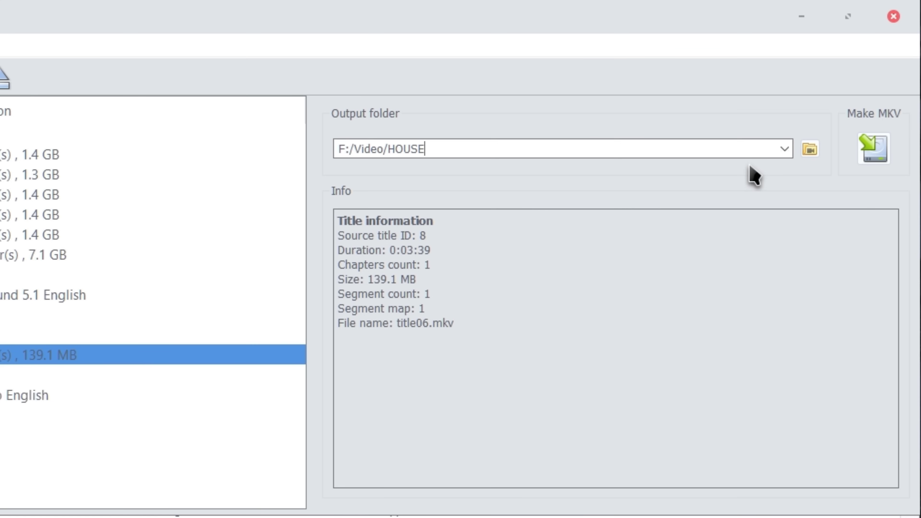
click(809, 150)
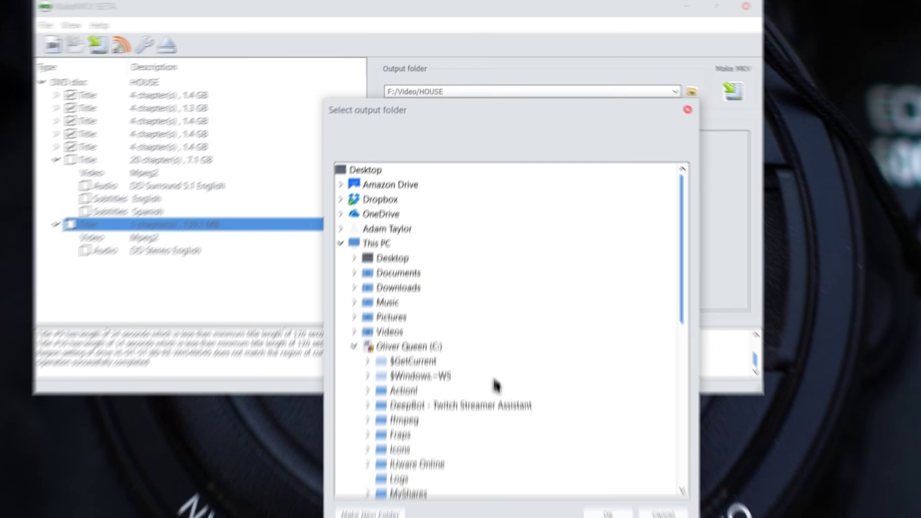
scroll(471, 392, up, 1)
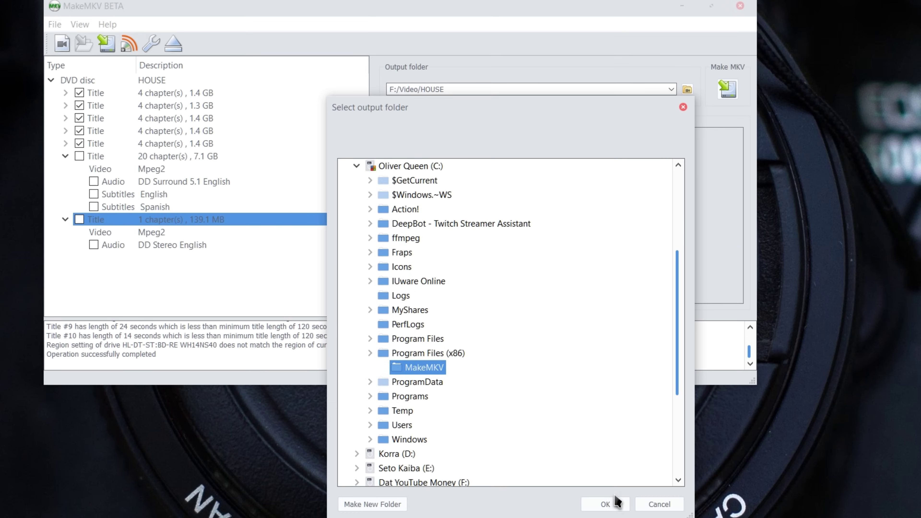
click(655, 504)
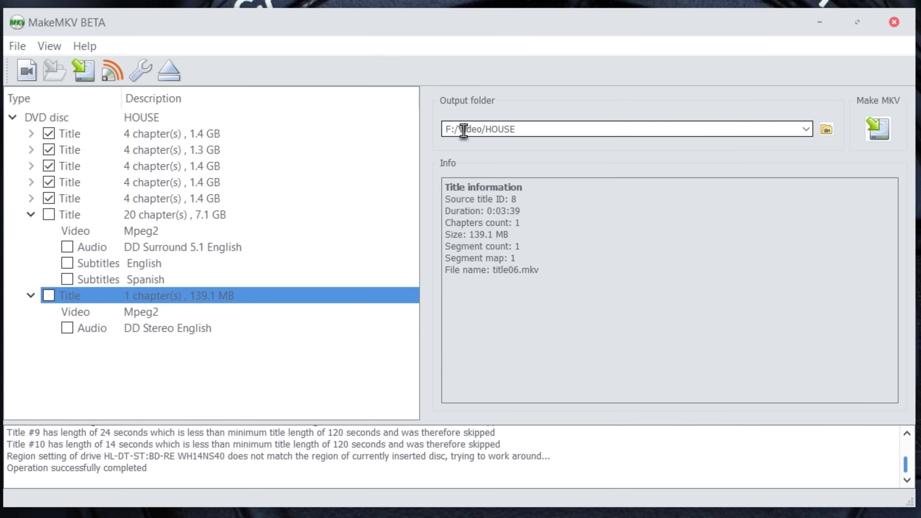
Browse for the output folder and open the Videos folder on the F: drive
click(821, 129)
scroll(516, 385, down, 9)
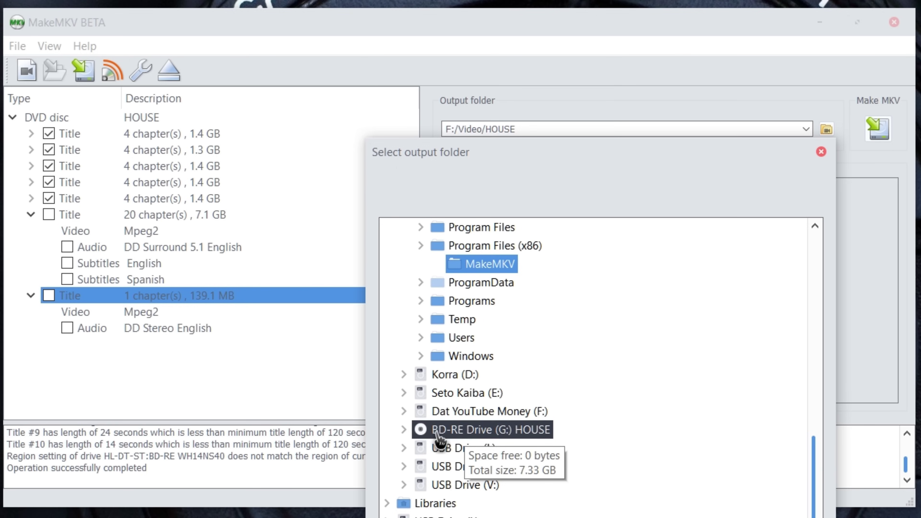
click(404, 411)
scroll(417, 431, down, 5)
click(465, 394)
double_click(466, 393)
Create the folder House S3 D1 inside Videos as the output folder and start saving the selected titles to it
key(alt+m)
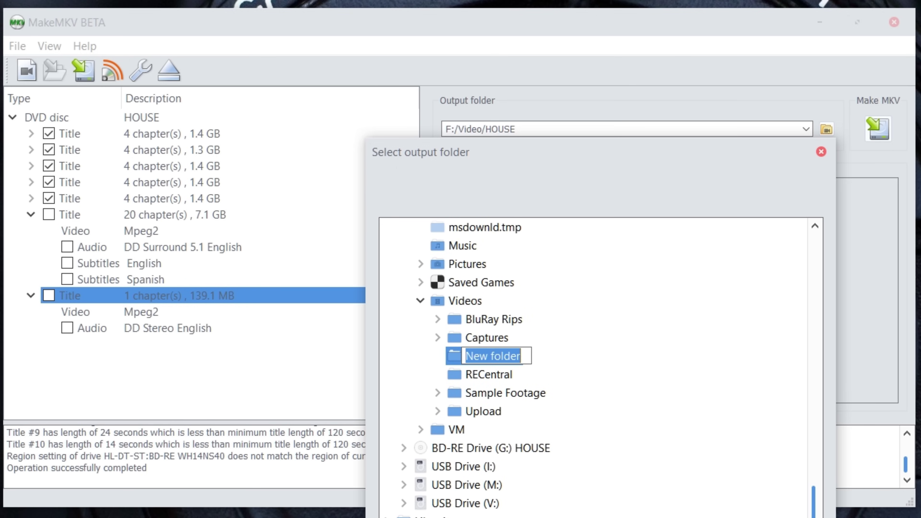
text(House S3 )
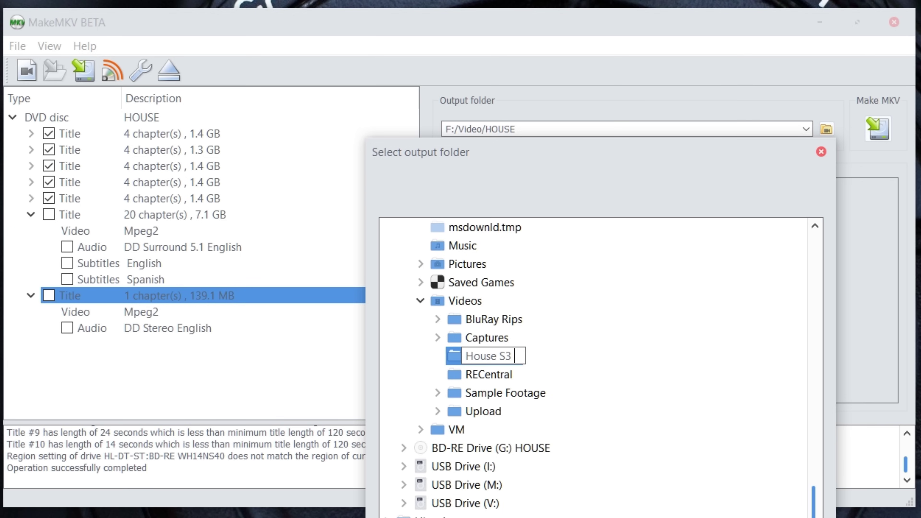
text(D1)
key(Escape)
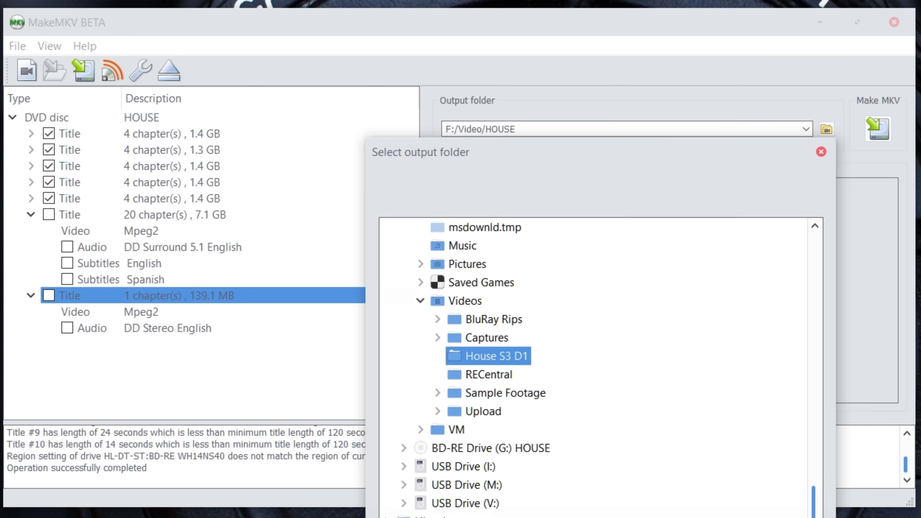
key(Return)
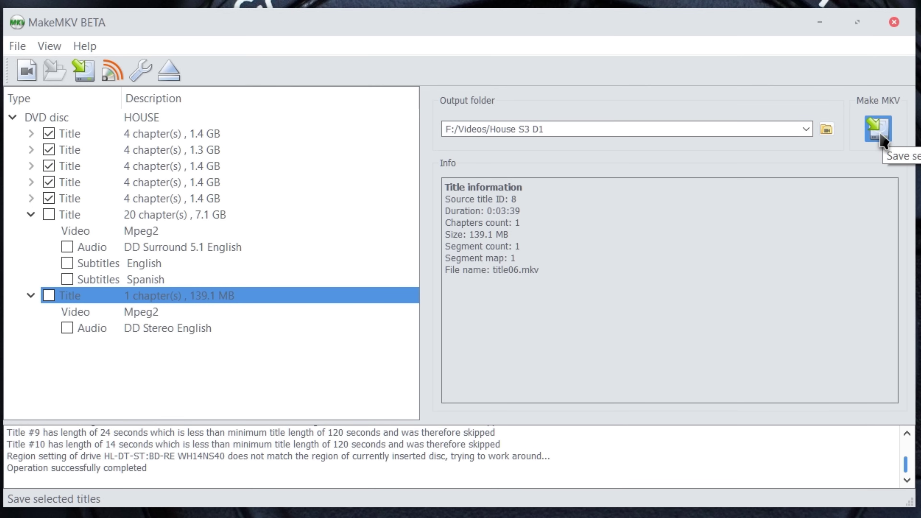
click(881, 133)
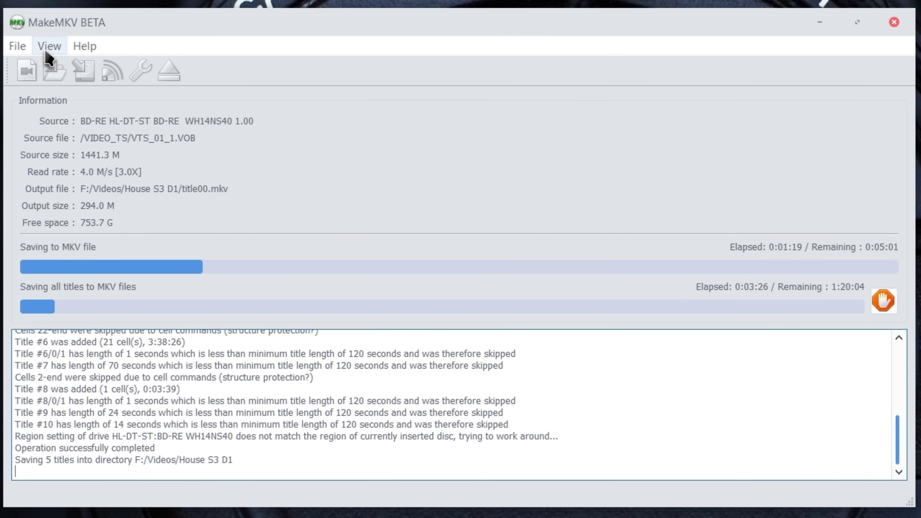
Open the MakeMKV purchase page and examine the unit price and total price of the licence
click(87, 46)
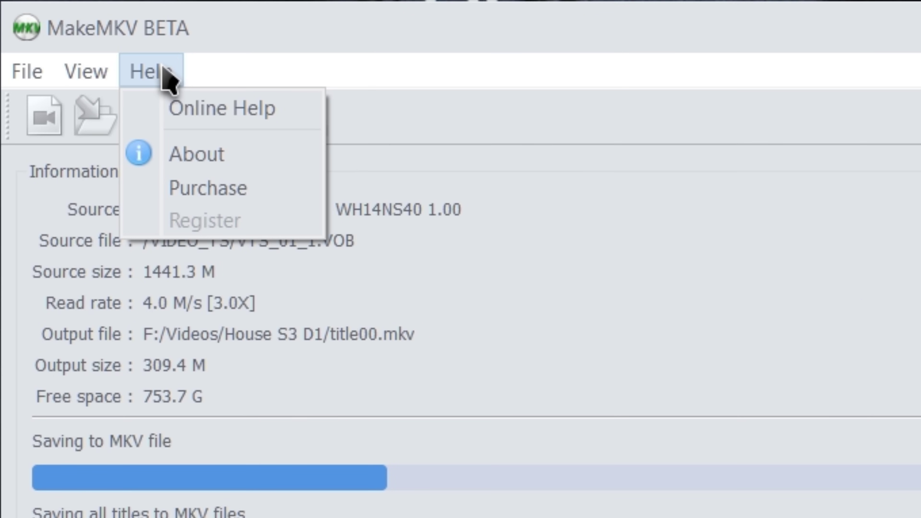
click(234, 190)
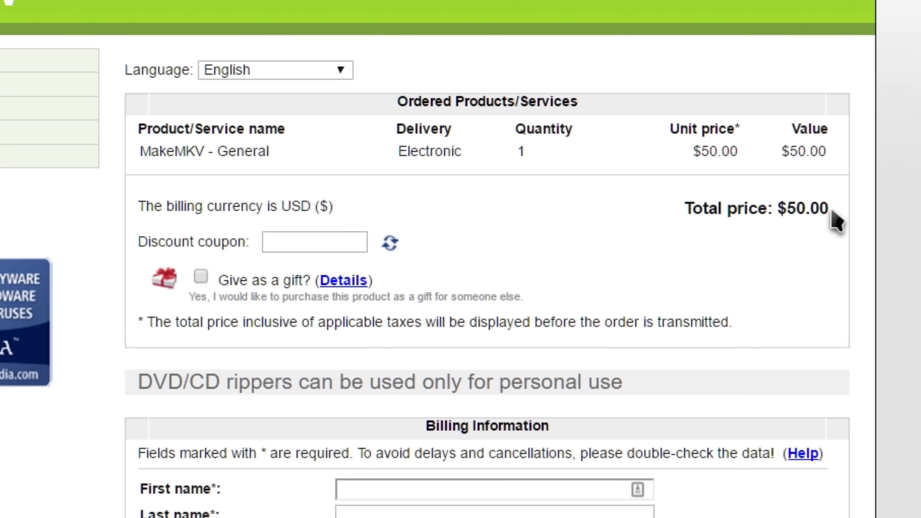
drag(715, 127, 676, 123)
click(758, 215)
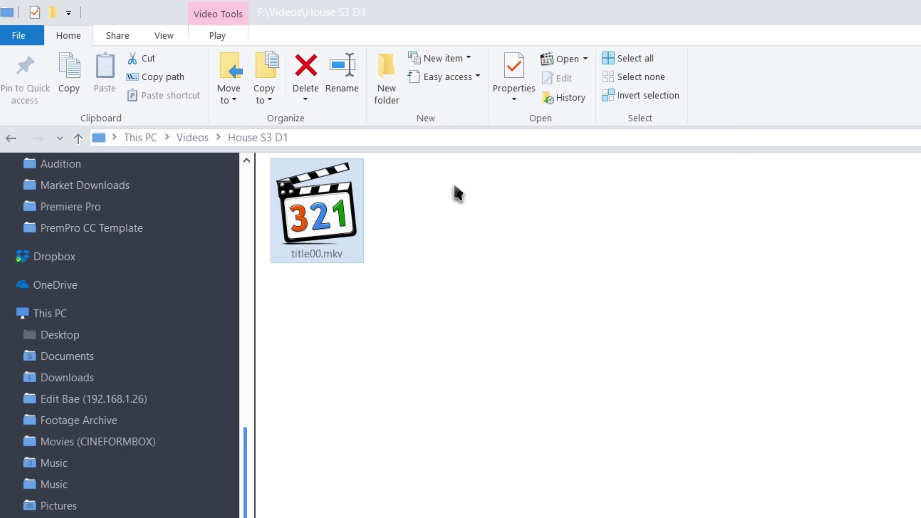
In File Explorer, examine the details of title00.mkv in the House S3 D1 folder, such as length, size and bitrate
drag(456, 192, 386, 277)
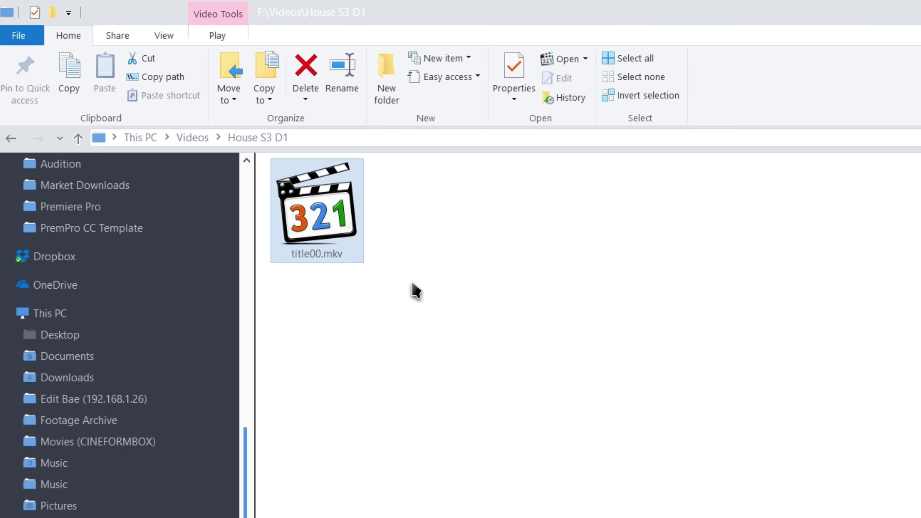
click(457, 306)
click(347, 207)
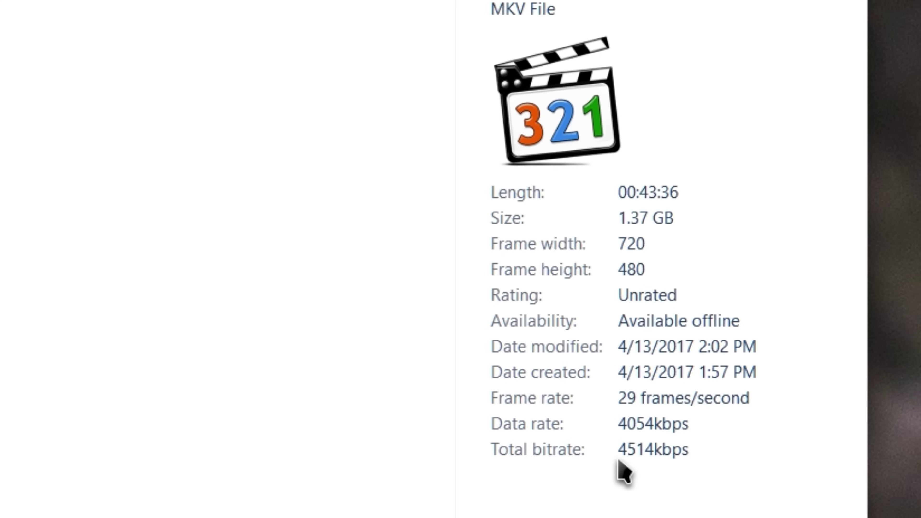
drag(426, 164, 277, 223)
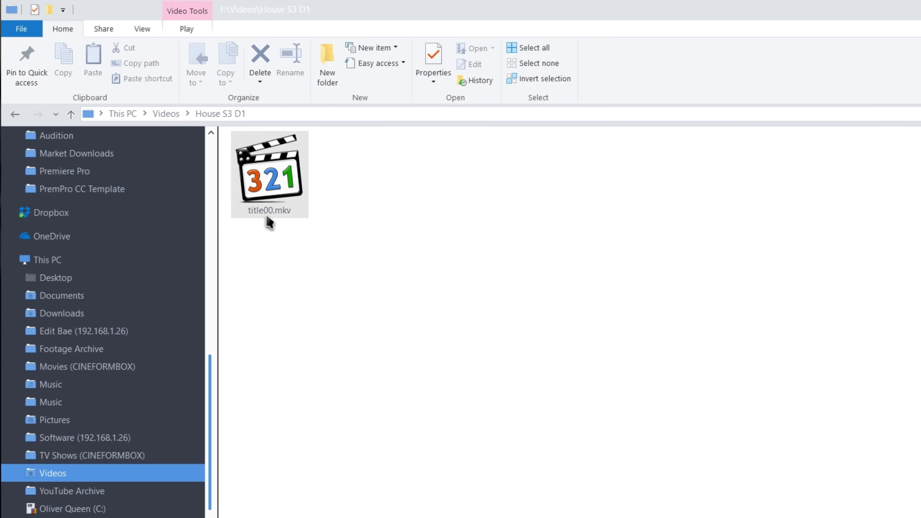
click(353, 232)
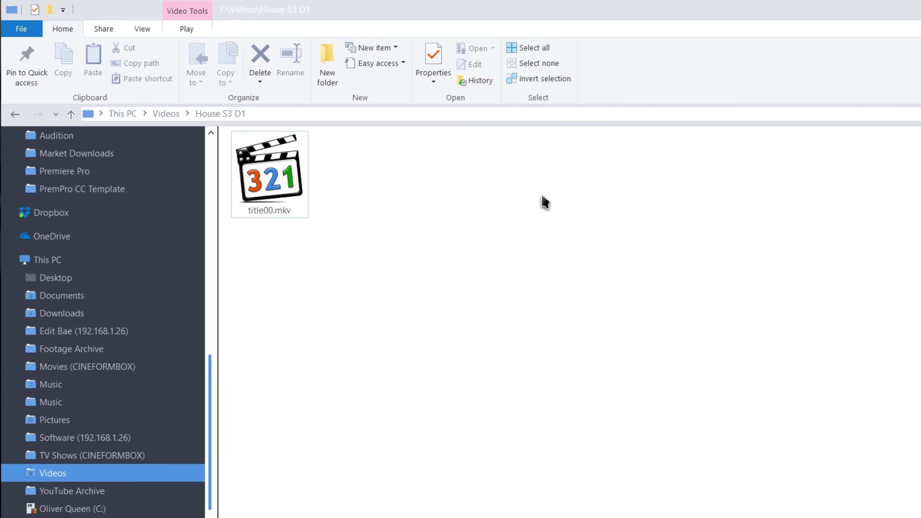
Play title00.mkv in the video player, skip ahead to about 09:07 and pause it there
double_click(286, 174)
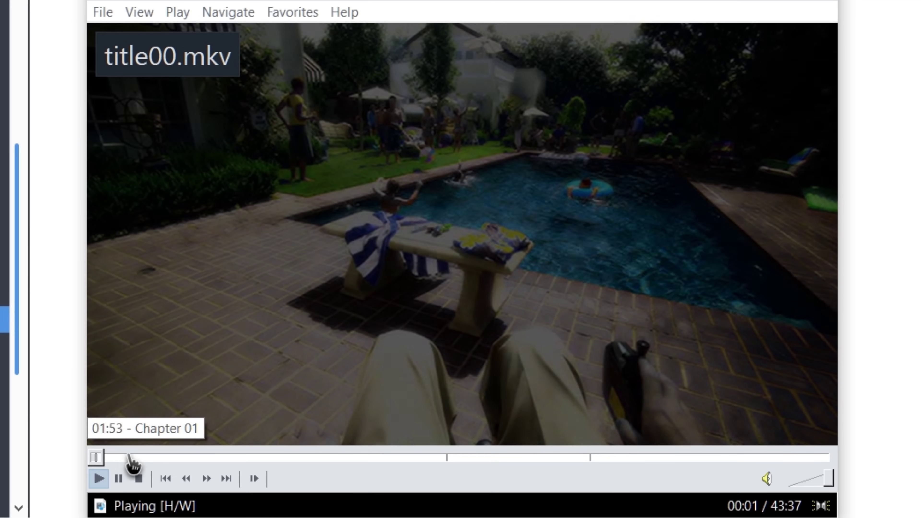
key(space)
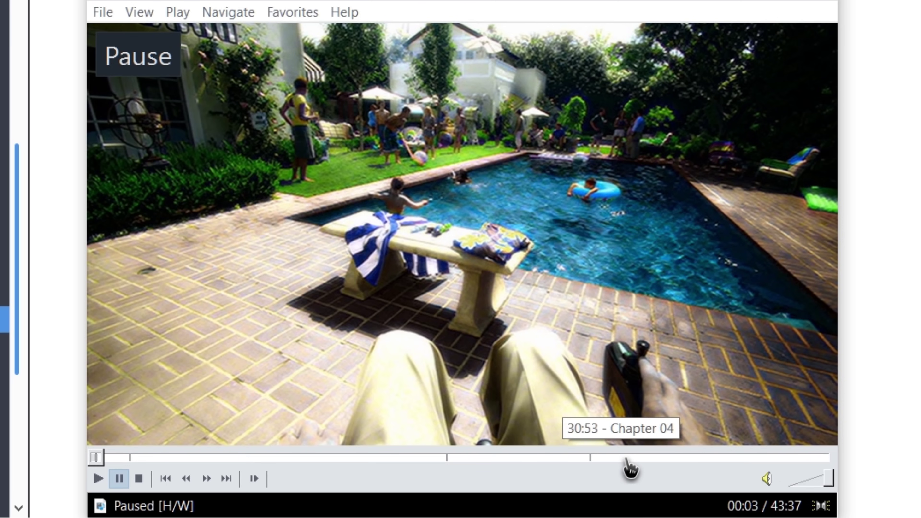
click(248, 458)
click(458, 323)
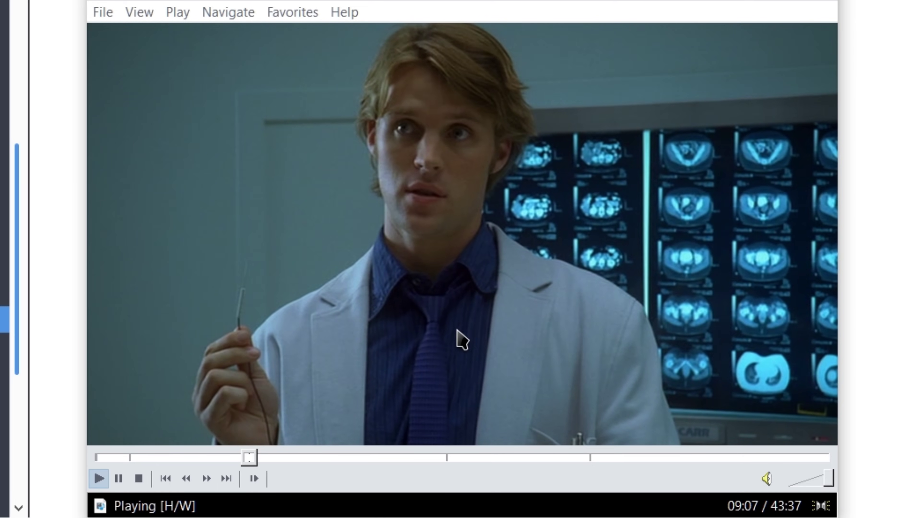
click(450, 338)
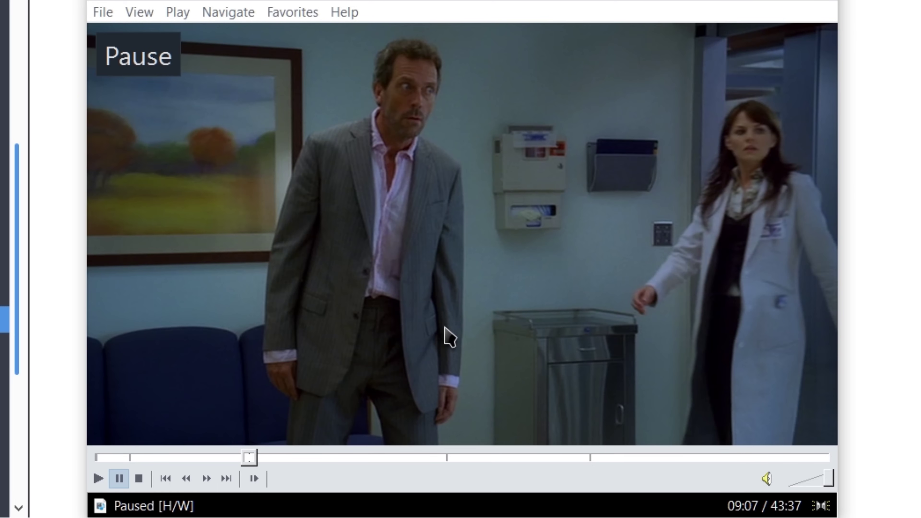
Check the audio and subtitle tracks available in the paused video
right_click(397, 206)
click(435, 6)
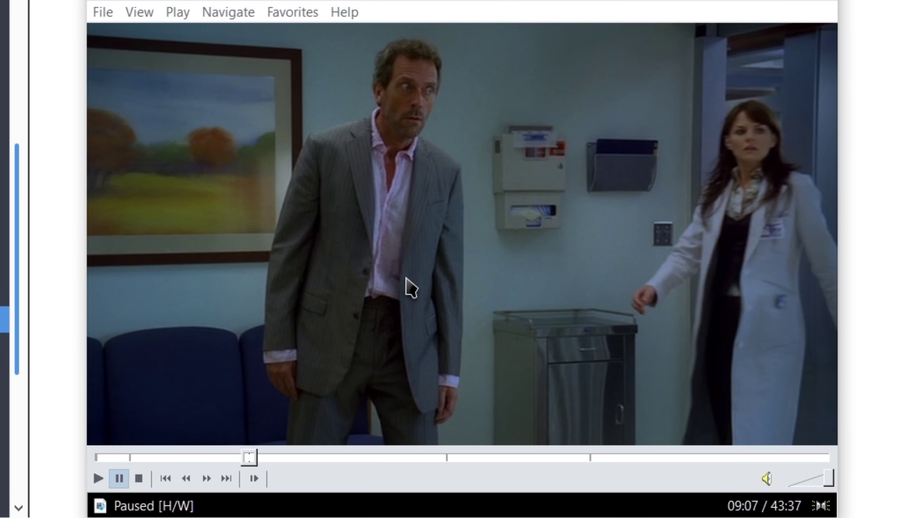
right_click(360, 184)
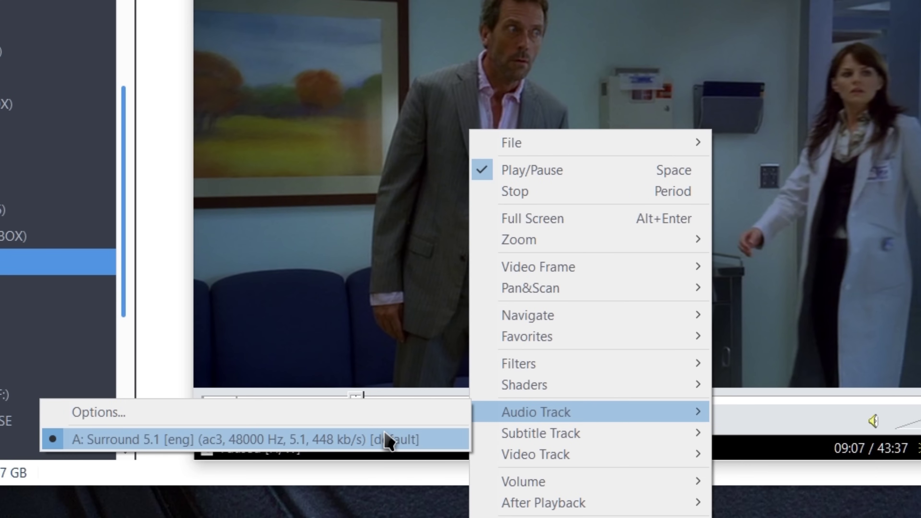
mouse_move(553, 438)
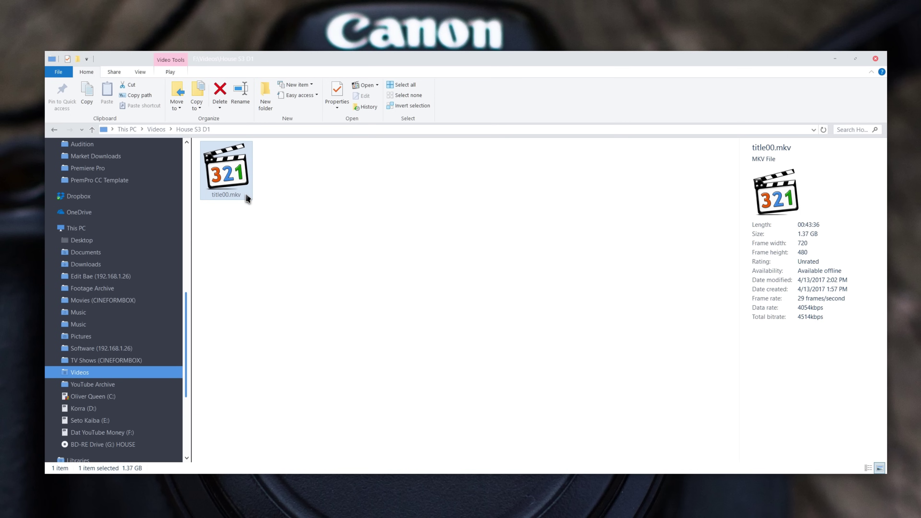
Rename title00.mkv in the House S3 D1 folder to House S03E01.mkv
click(225, 194)
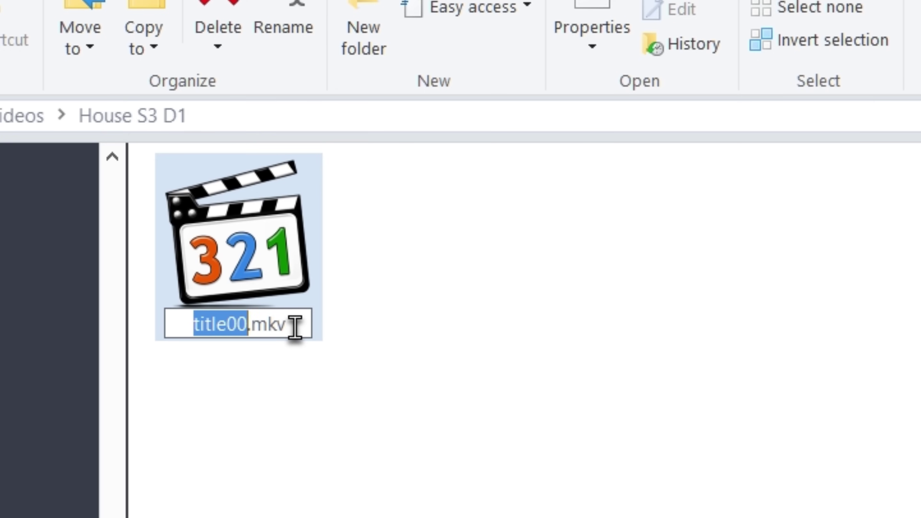
text(House S03E01)
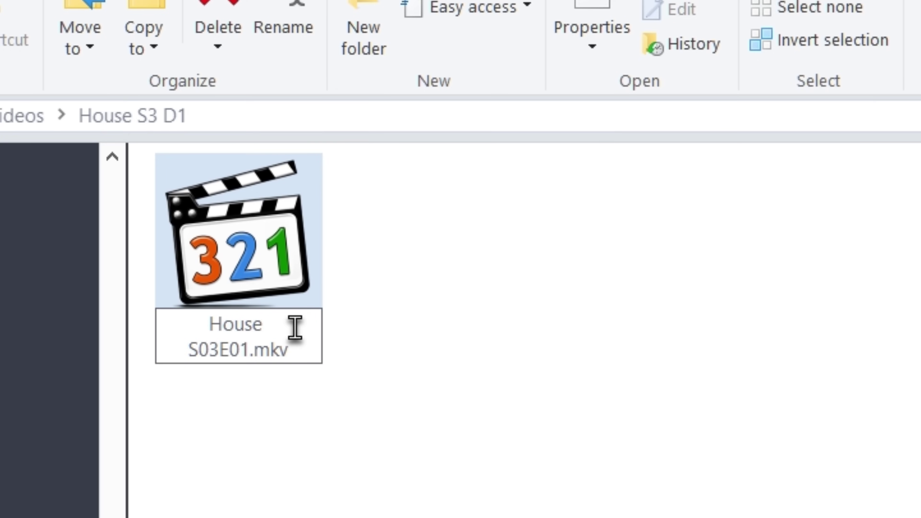
click(359, 304)
Rename the episode file to House - Season 3 Episode 1.mkv
click(228, 347)
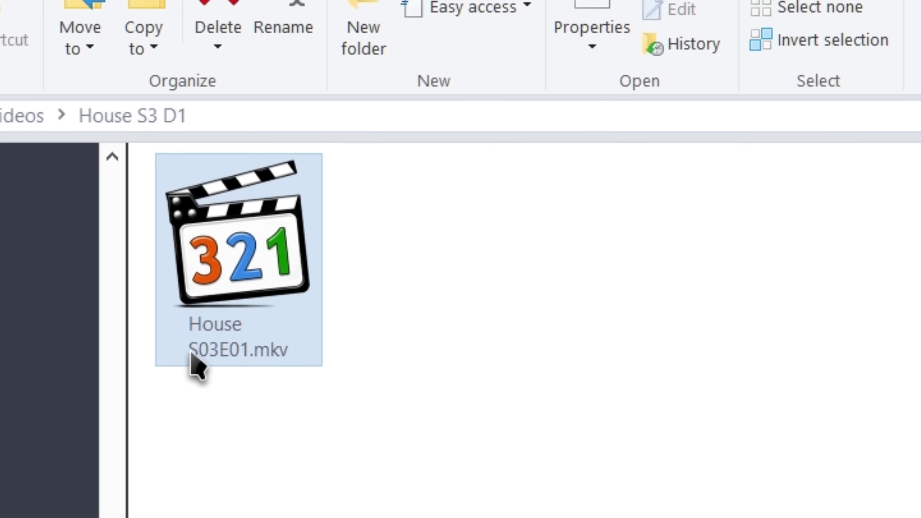
click(222, 357)
text(Hous)
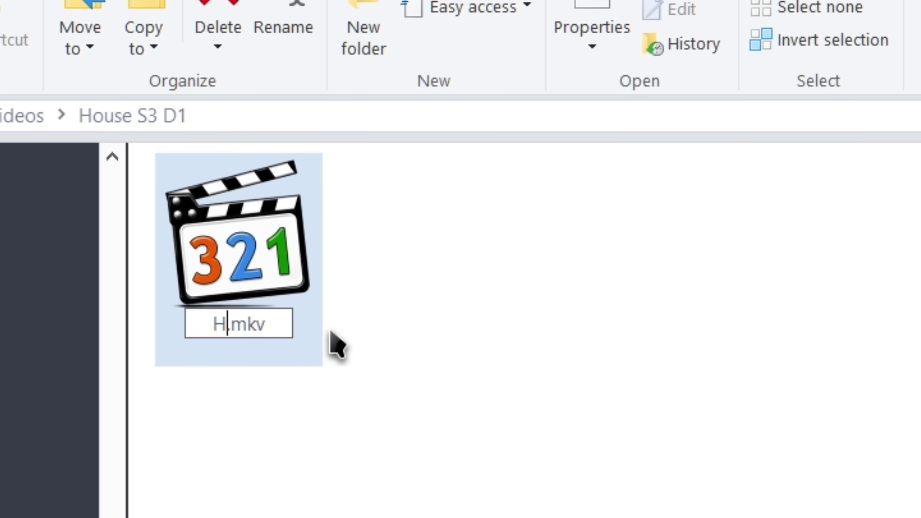
text(e - Season 3 )
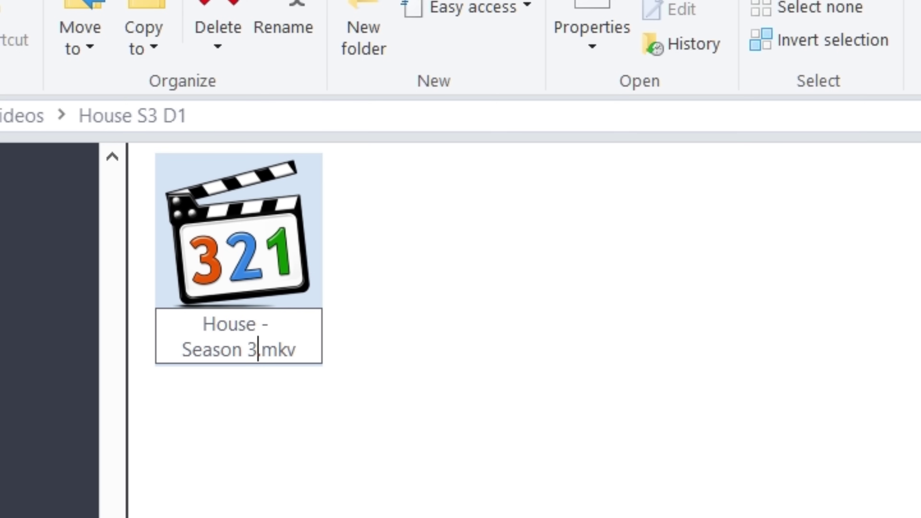
text(Episode 1)
key(Return)
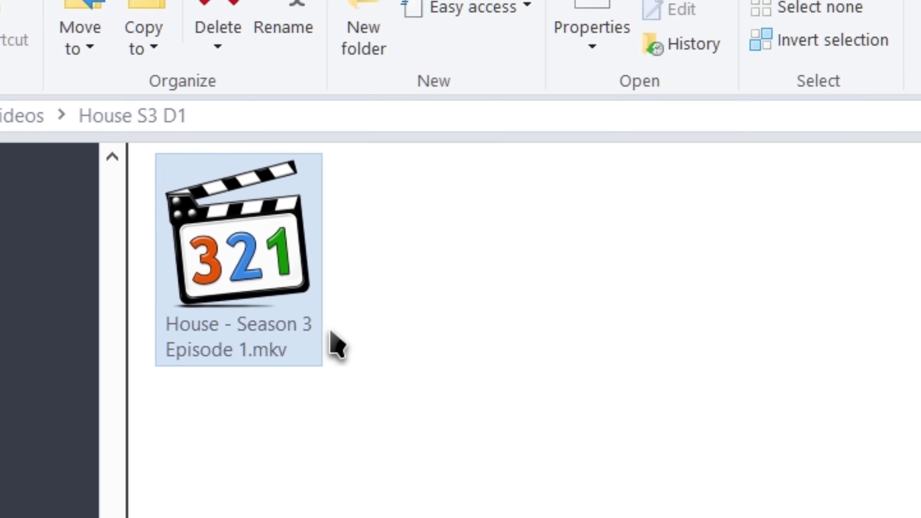
Cut the House - Season 3 Episode 1.mkv file and go to the TV Shows (CINEFORMBOX) network folder
right_click(268, 354)
click(212, 381)
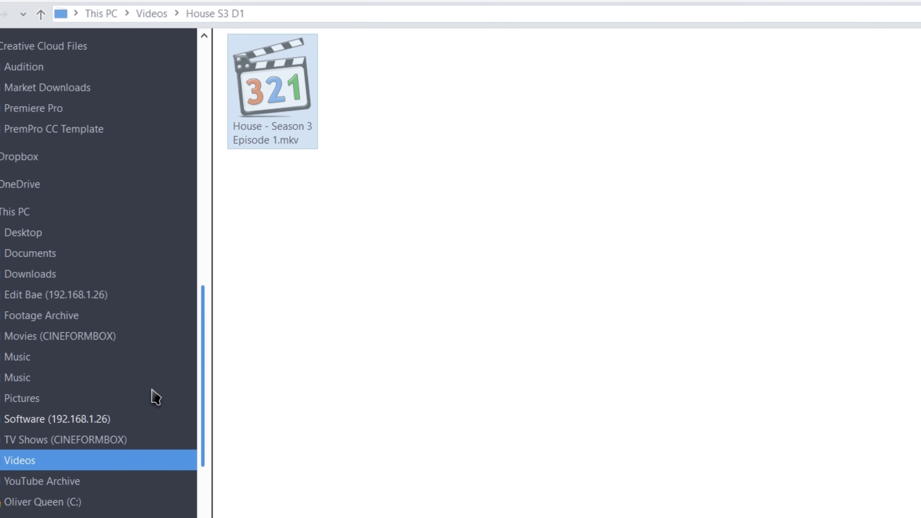
scroll(150, 397, up, 1)
scroll(127, 439, down, 2)
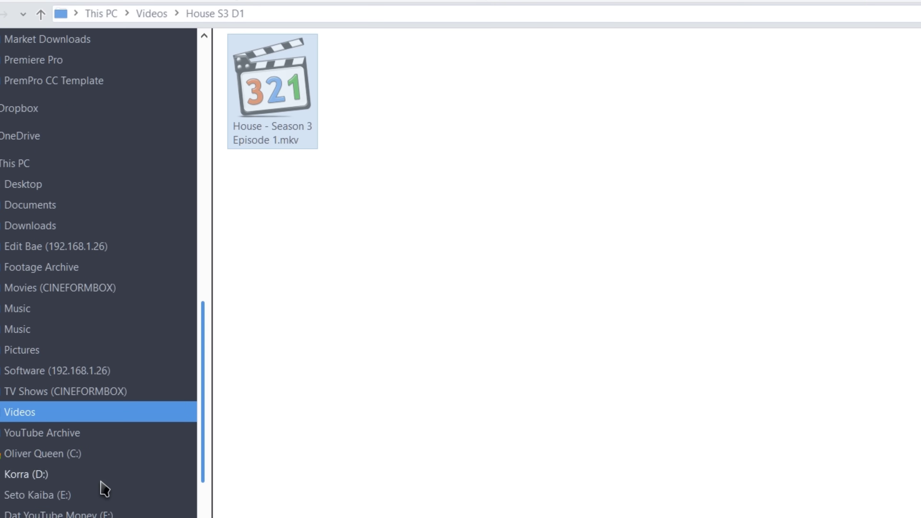
click(56, 392)
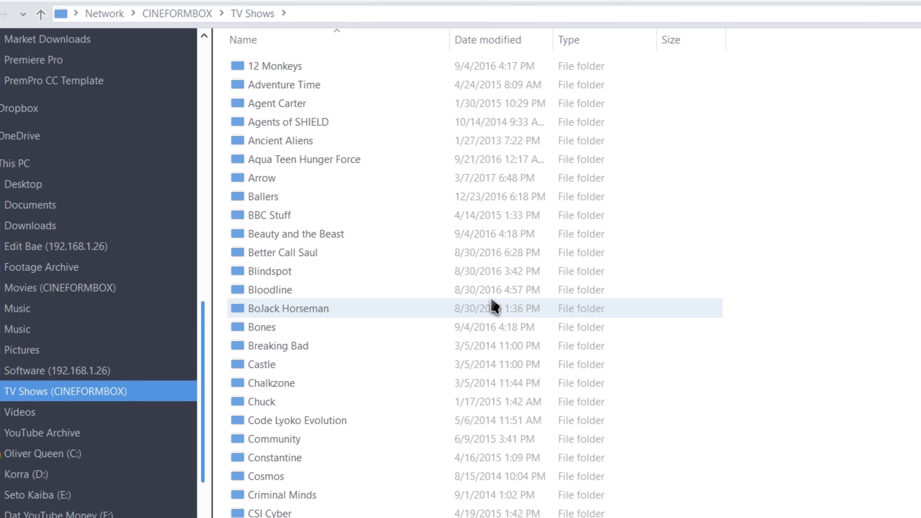
Create a folder named House, M.D. in the TV Shows network folder and open it
scroll(480, 226, down, 8)
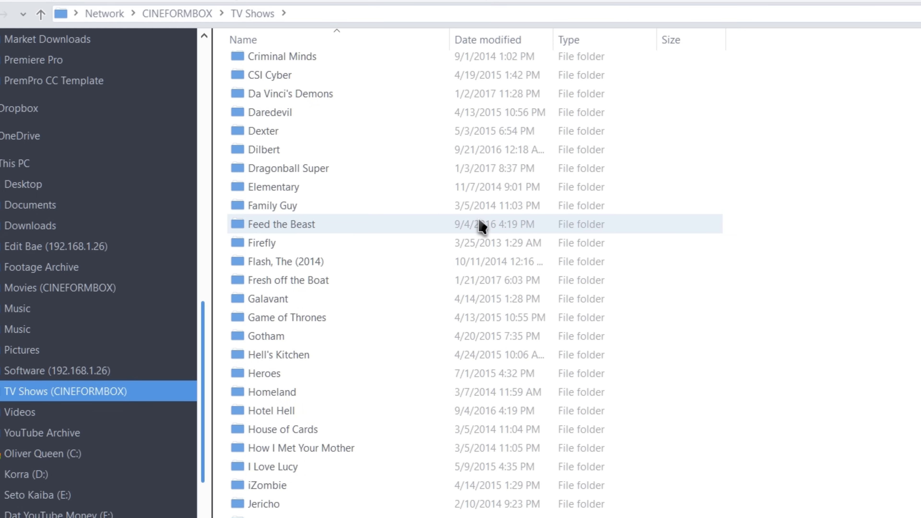
scroll(479, 232, down, 2)
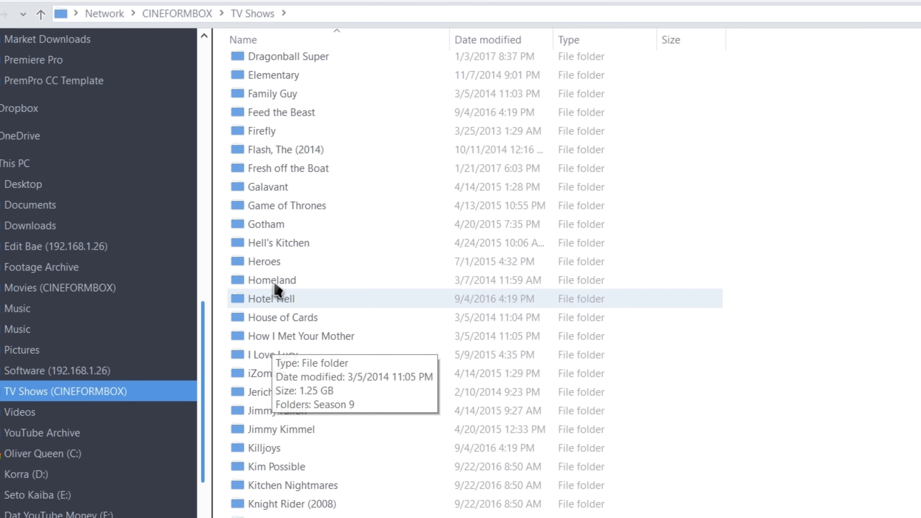
click(323, 8)
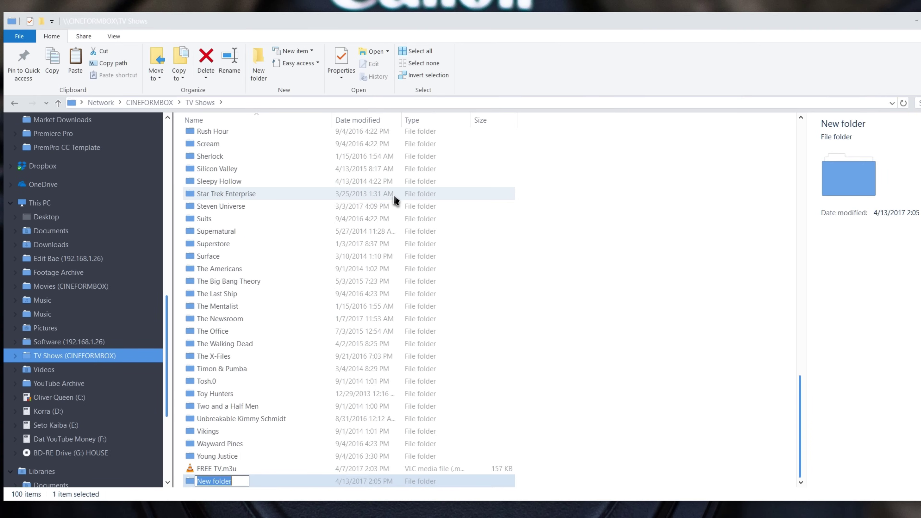
text(House, M.D.)
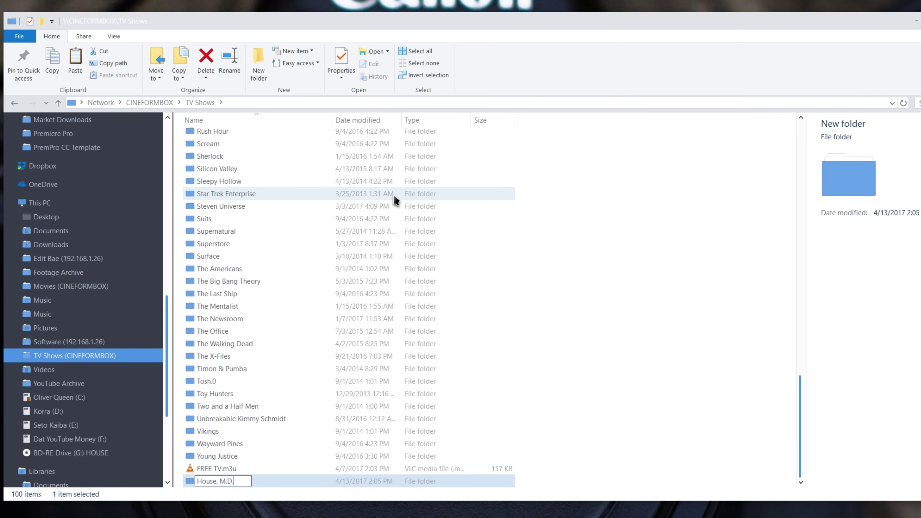
key(Return)
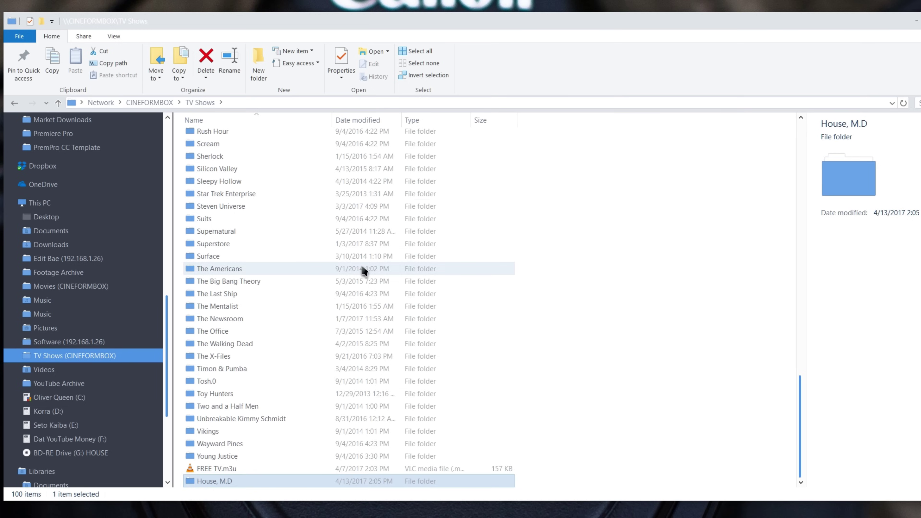
double_click(222, 482)
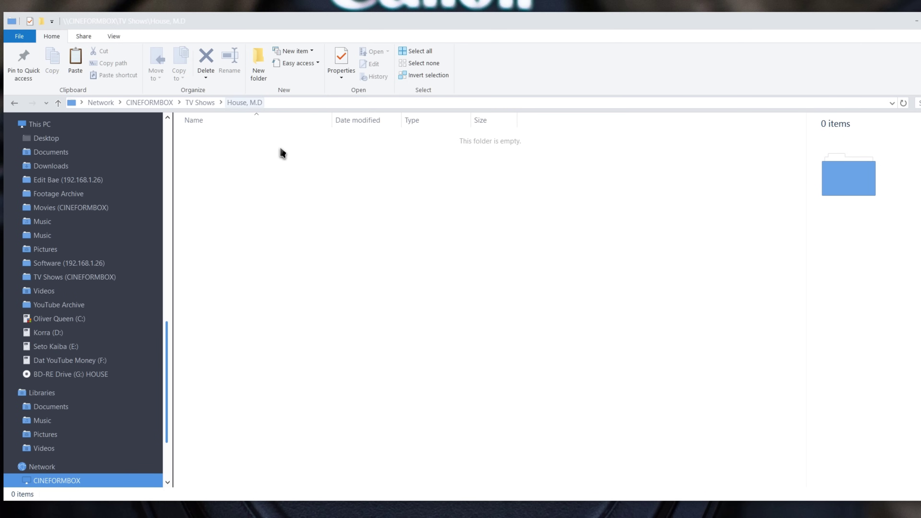
Create a Season 3 folder inside the House, M.D folder and open it as the destination for the cut episode
click(265, 62)
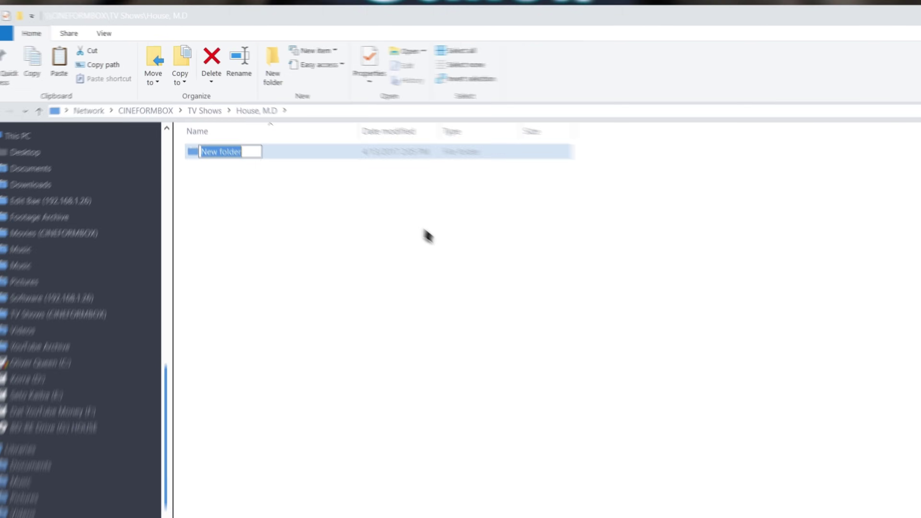
text(Season 3)
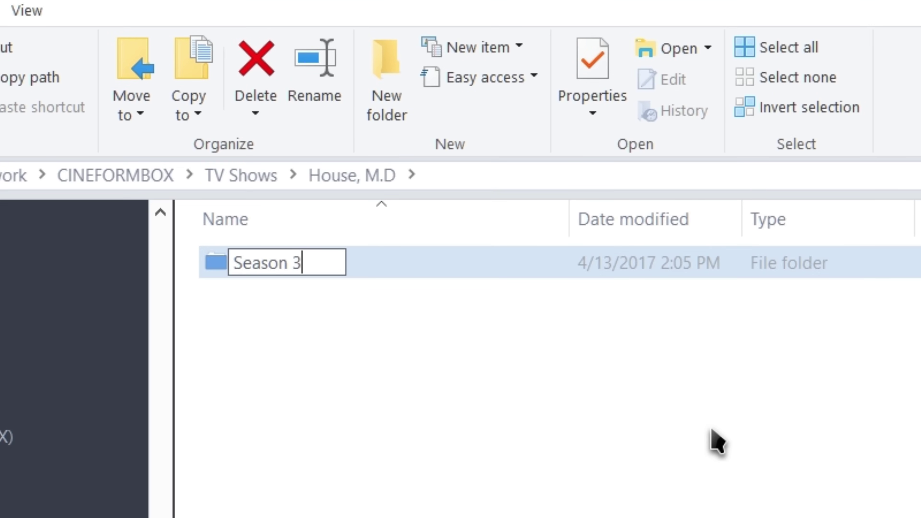
key(Return)
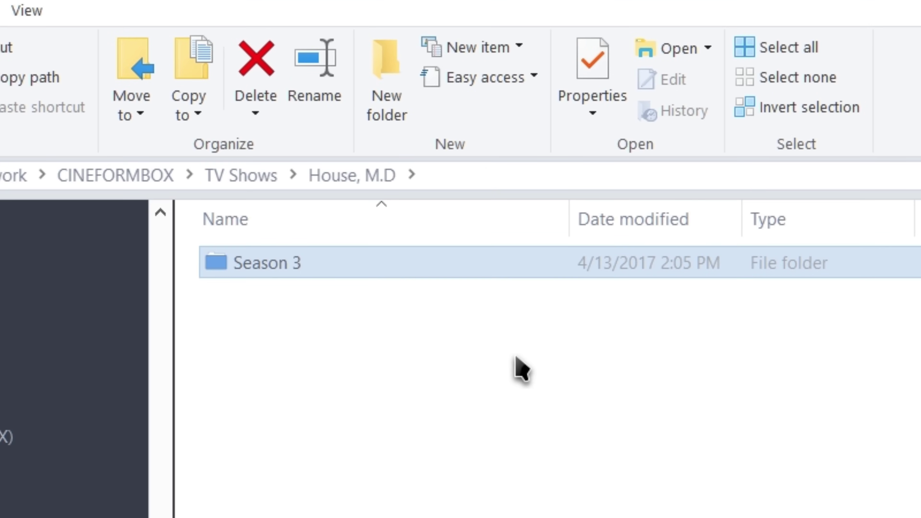
double_click(292, 269)
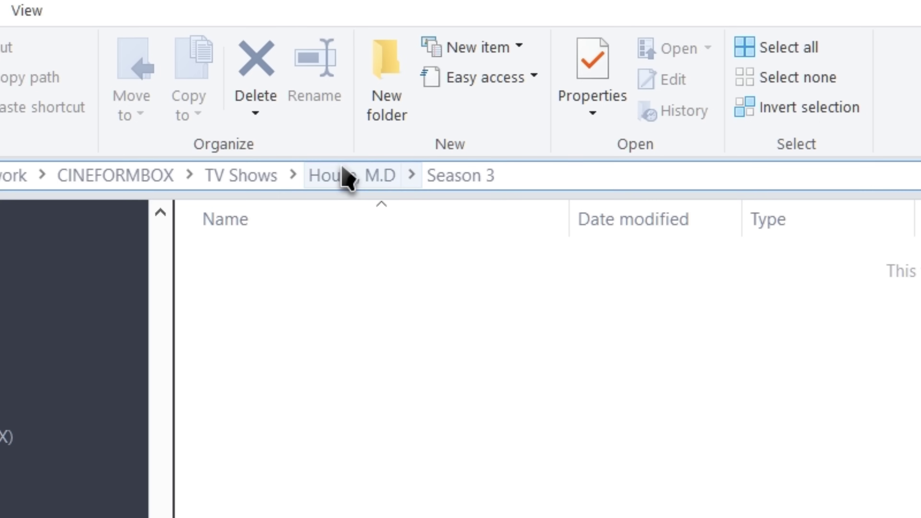
click(346, 177)
double_click(240, 267)
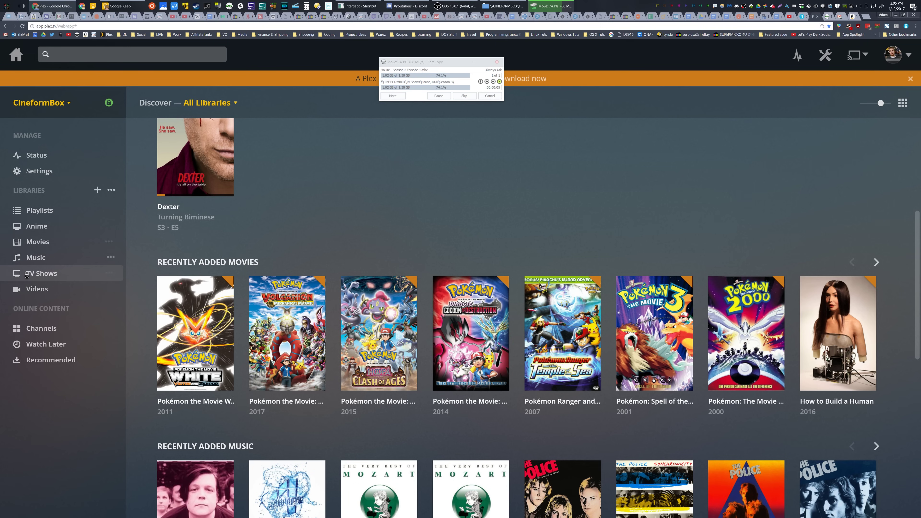
Switch to Plex, open the TV Shows library and scan it for new files
click(42, 257)
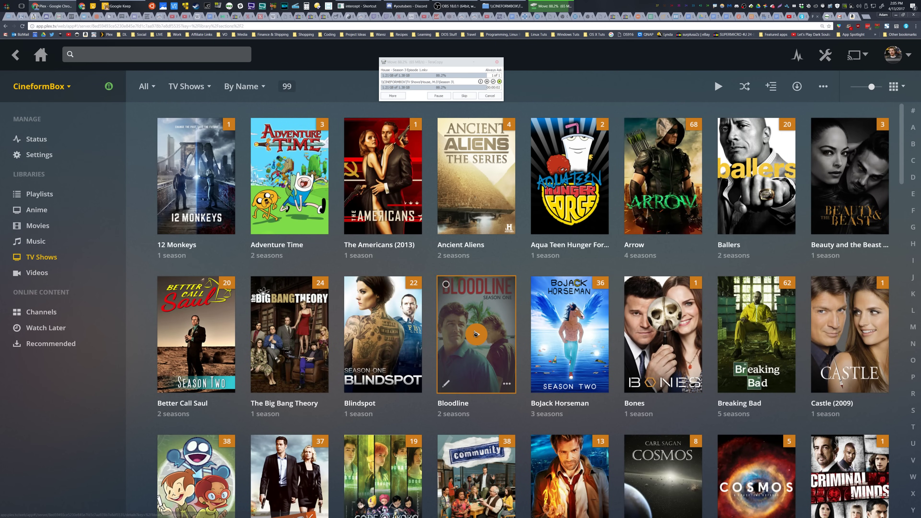
click(897, 68)
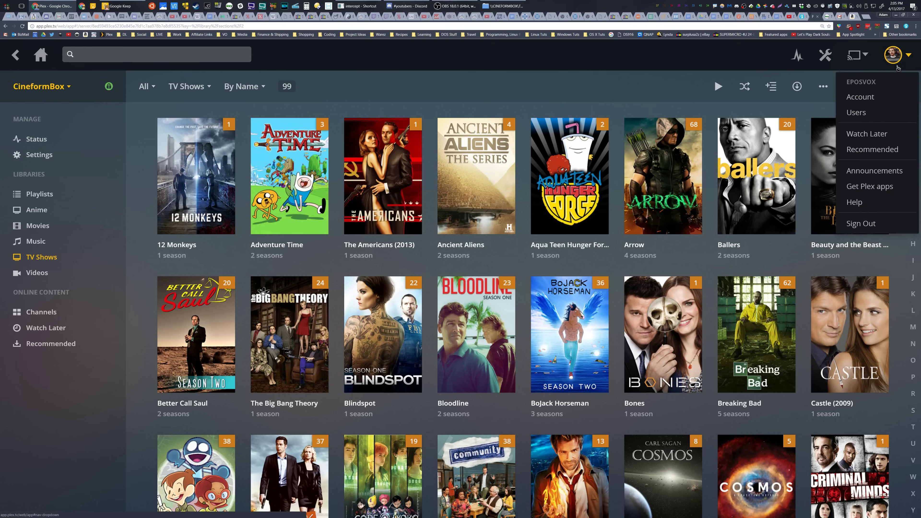
click(598, 89)
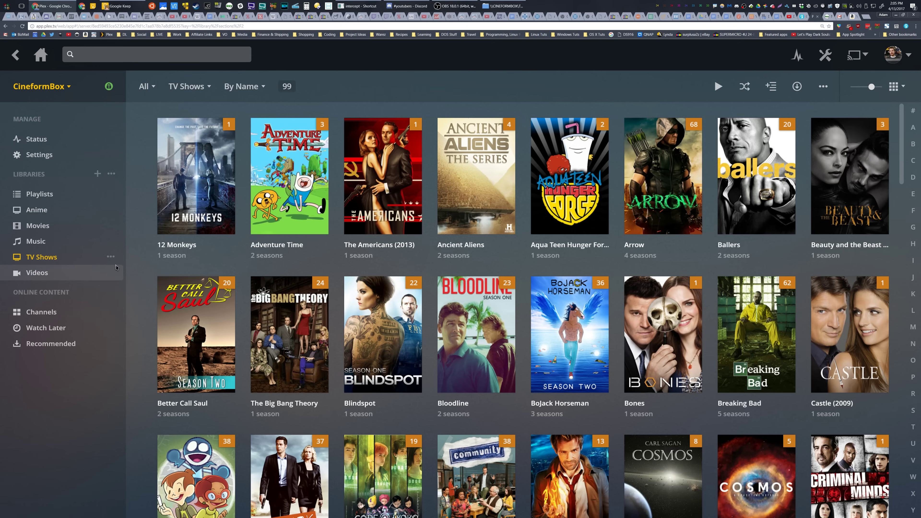
click(110, 258)
click(138, 292)
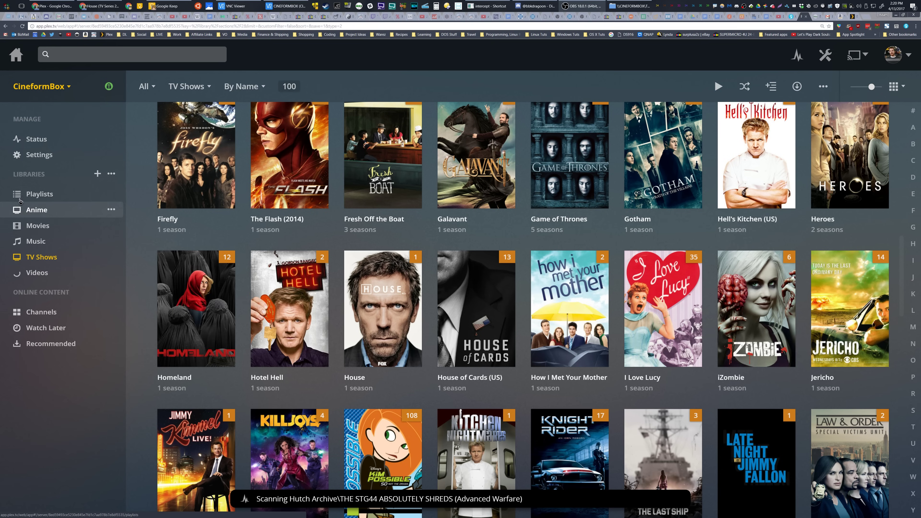
Open the House show in the TV Shows library and go to its Season 3 episodes
mouse_move(45, 271)
mouse_move(402, 344)
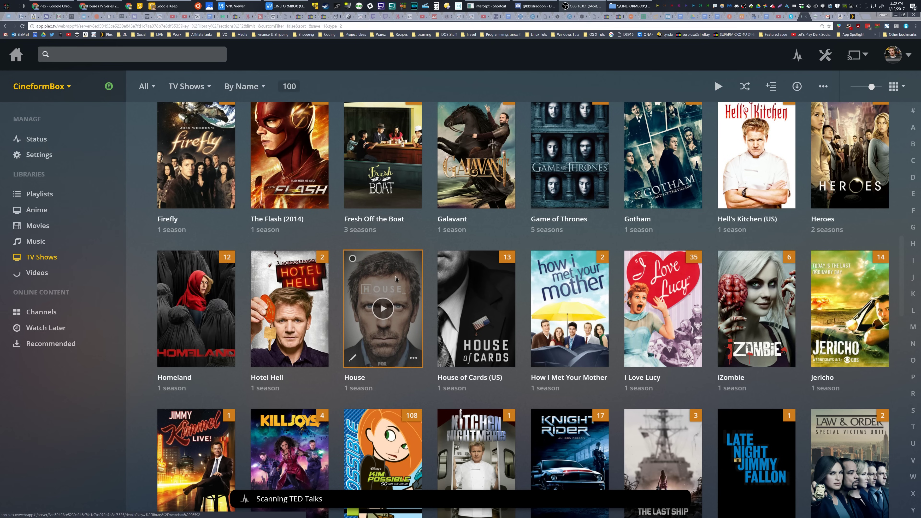
click(398, 280)
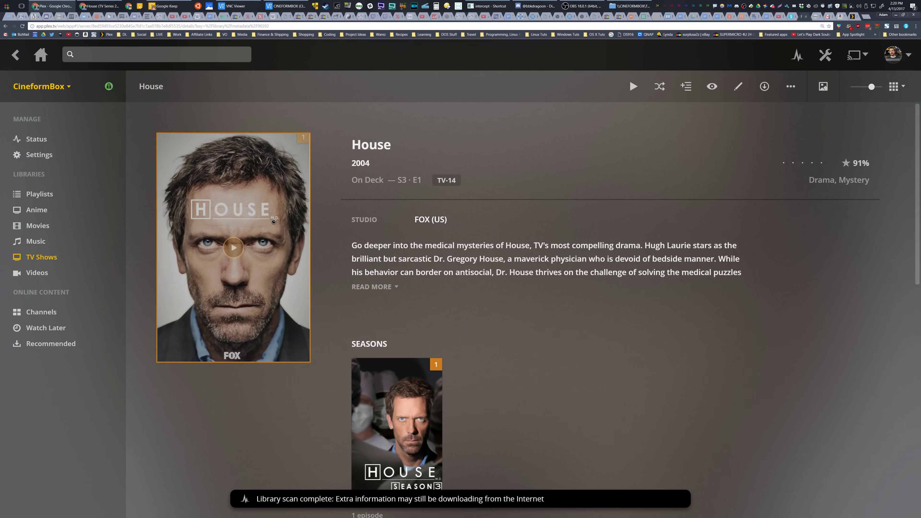
scroll(370, 261, down, 1)
scroll(370, 261, down, 5)
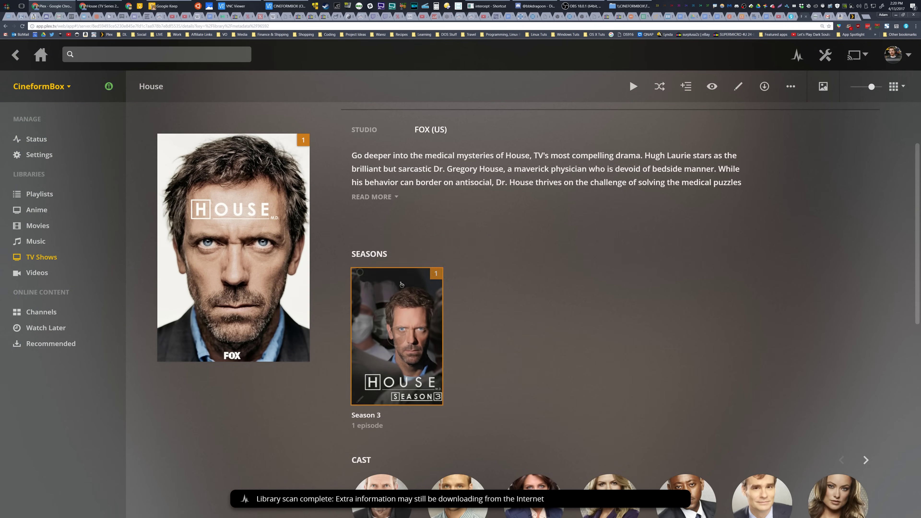
click(411, 296)
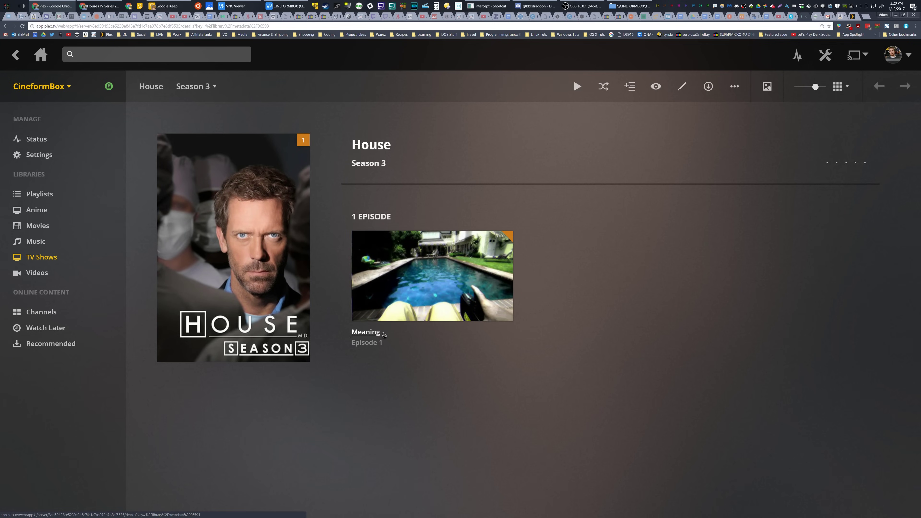
Play Episode 1 (Meaning), pause it near the start and set the streaming quality to 2 Mbps 720p
click(431, 277)
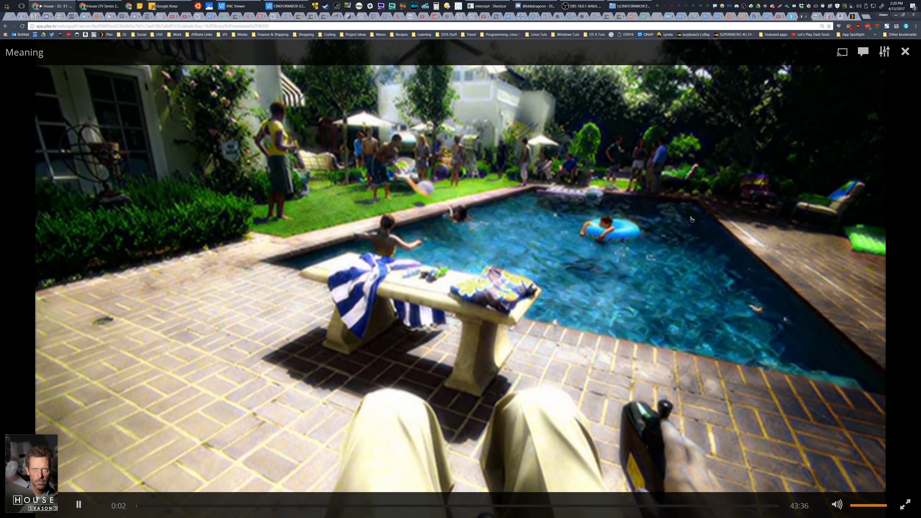
click(692, 219)
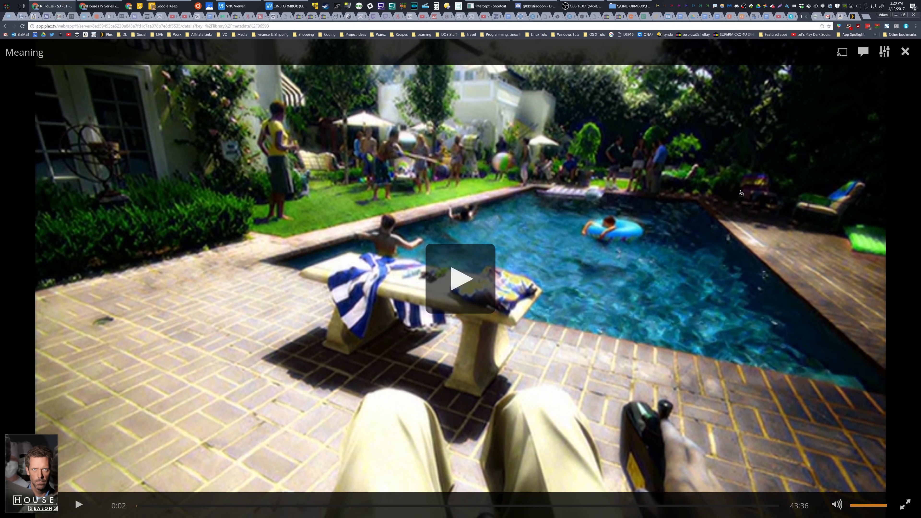
click(883, 53)
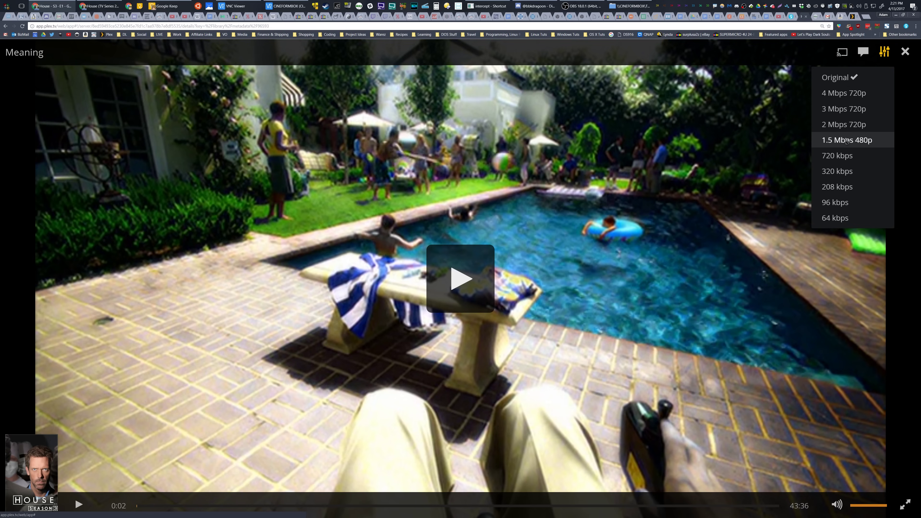
click(846, 125)
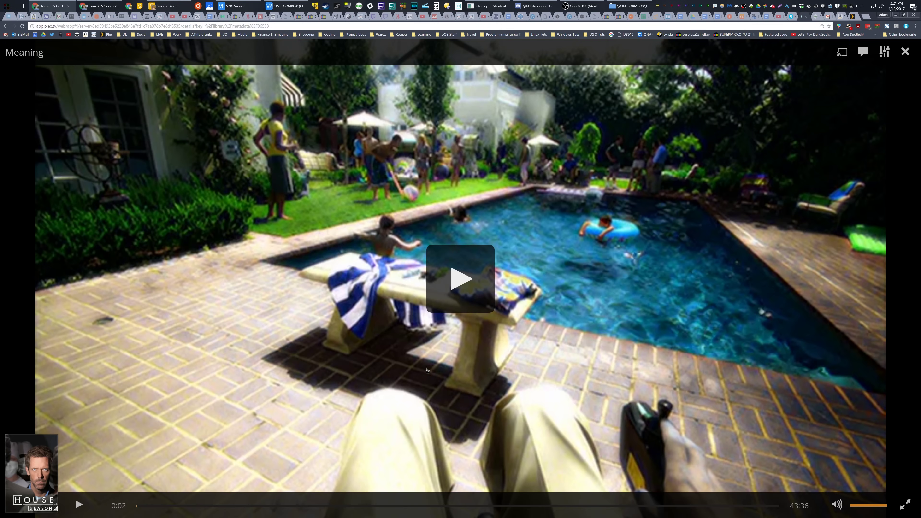
Resume the episode from about 15:54 and set the streaming quality back to Original
click(455, 307)
click(370, 505)
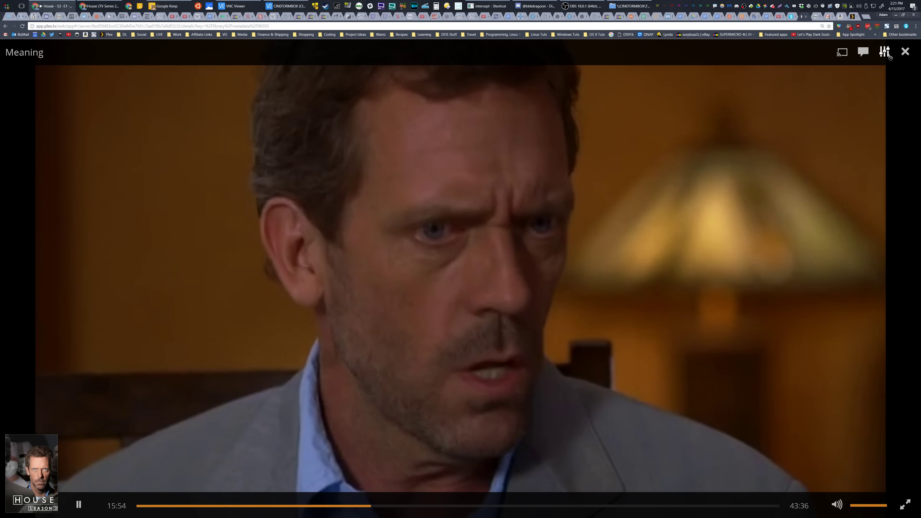
click(884, 51)
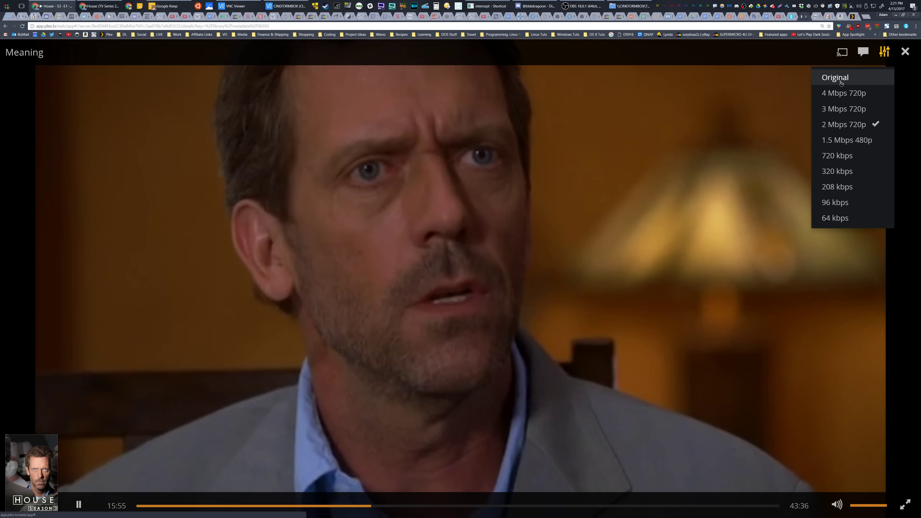
click(841, 81)
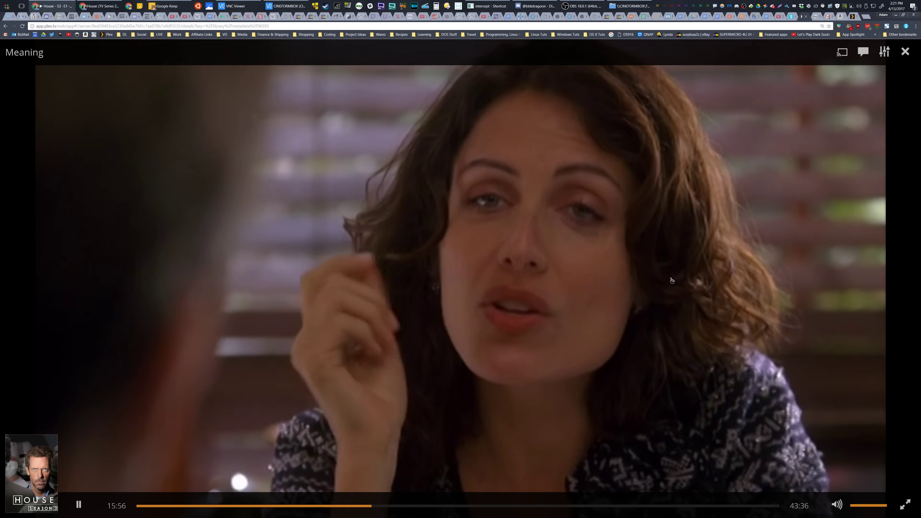
Pause the episode and return to House - S03E01.mkv in the server's Season 3 folder
click(656, 281)
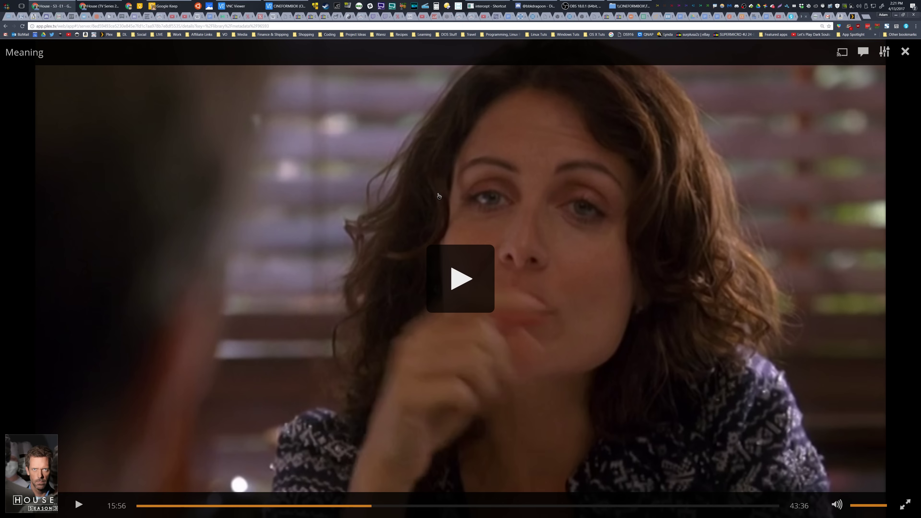
click(896, 15)
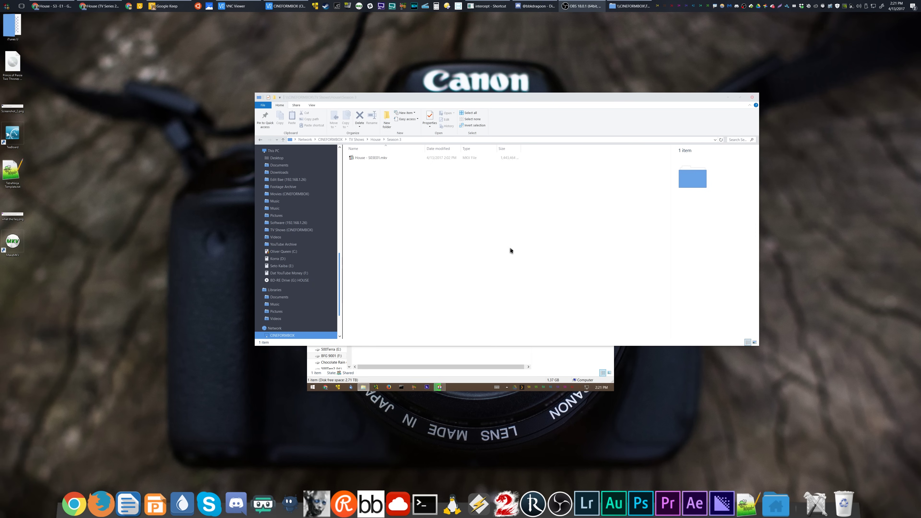
click(386, 157)
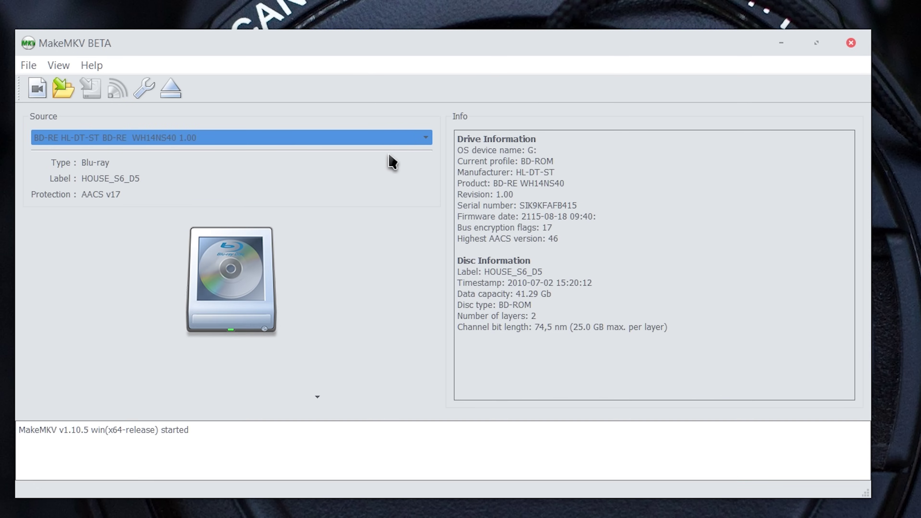
Switch to MakeMKV, open the HOUSE_S6_D5 Blu-ray disc and review the scan log
click(232, 295)
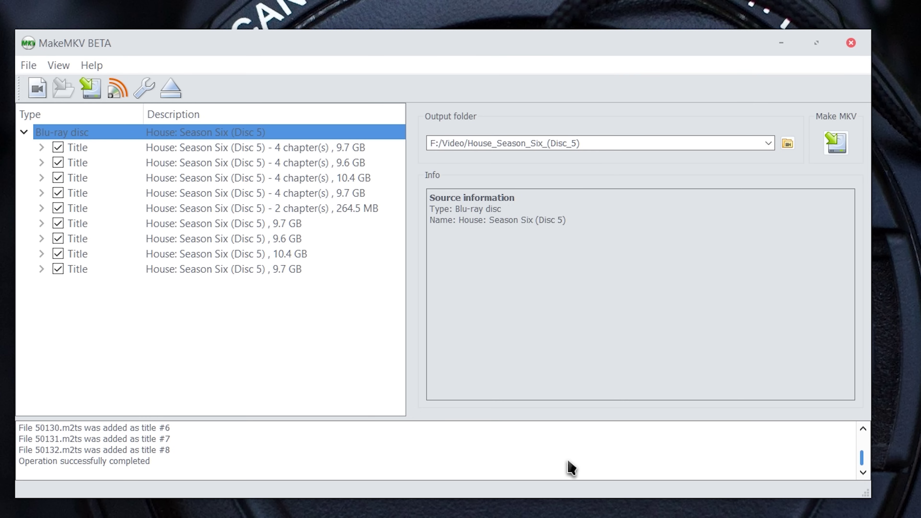
scroll(544, 464, up, 3)
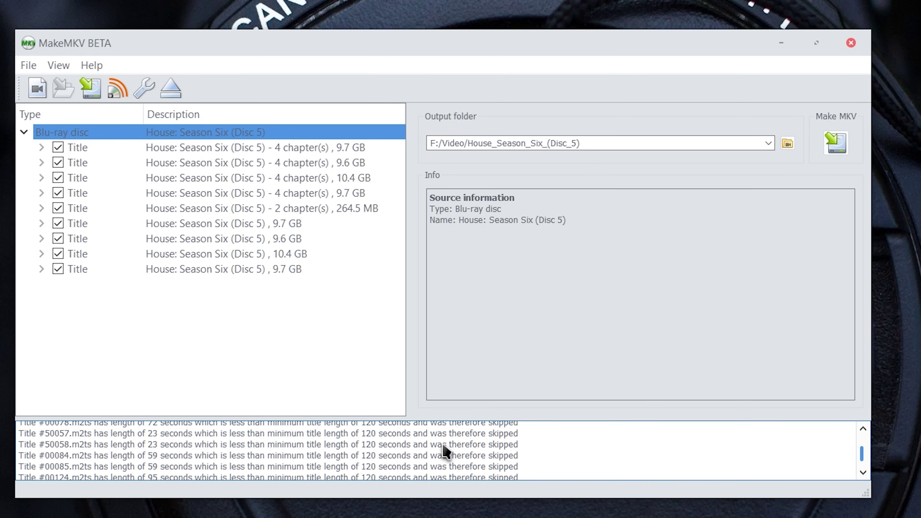
scroll(446, 452, down, 3)
Inspect the tracks of the 264.5 MB two-chapter title and exclude that title from the rip
click(290, 197)
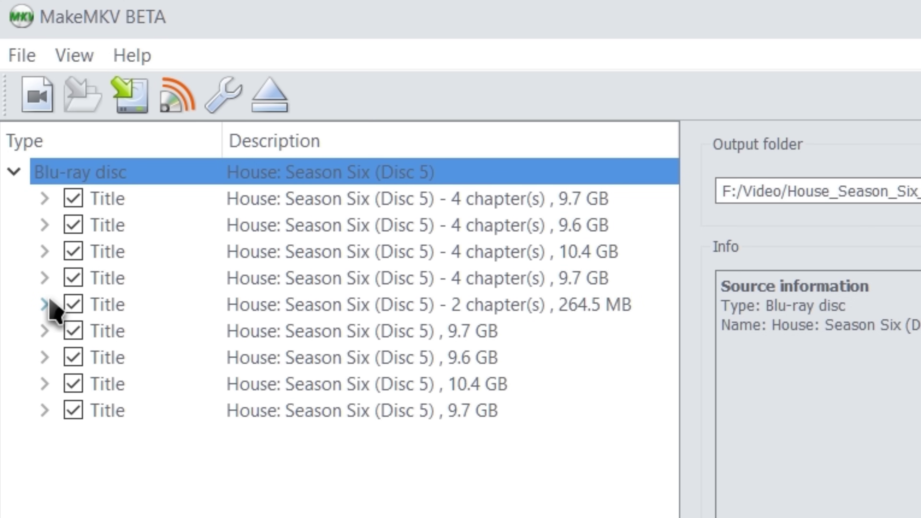
click(45, 304)
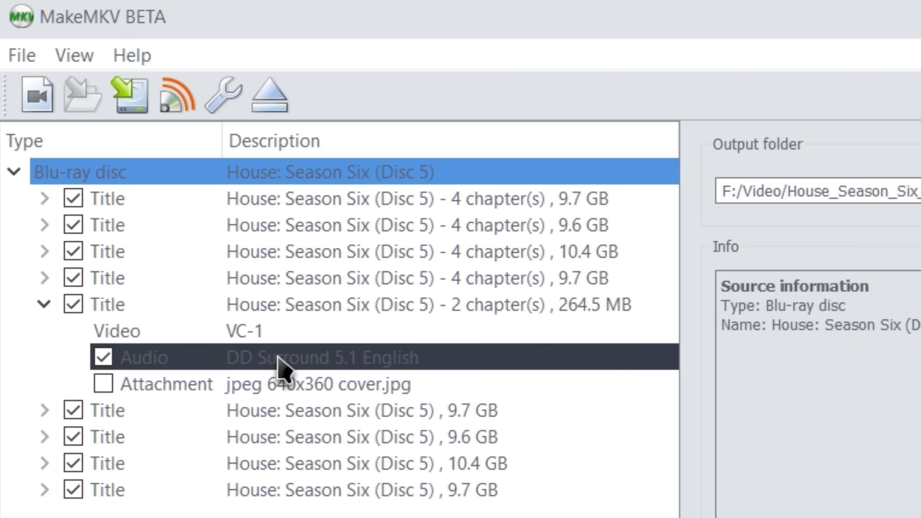
click(275, 383)
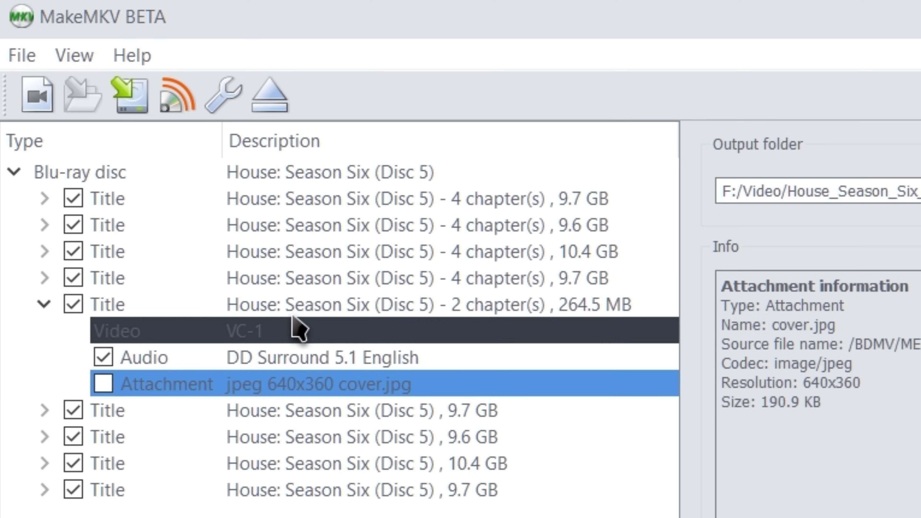
click(73, 304)
Exclude the four duplicate titles without chapters from the rip, keeping only the four four-chapter titles
click(45, 409)
click(45, 409)
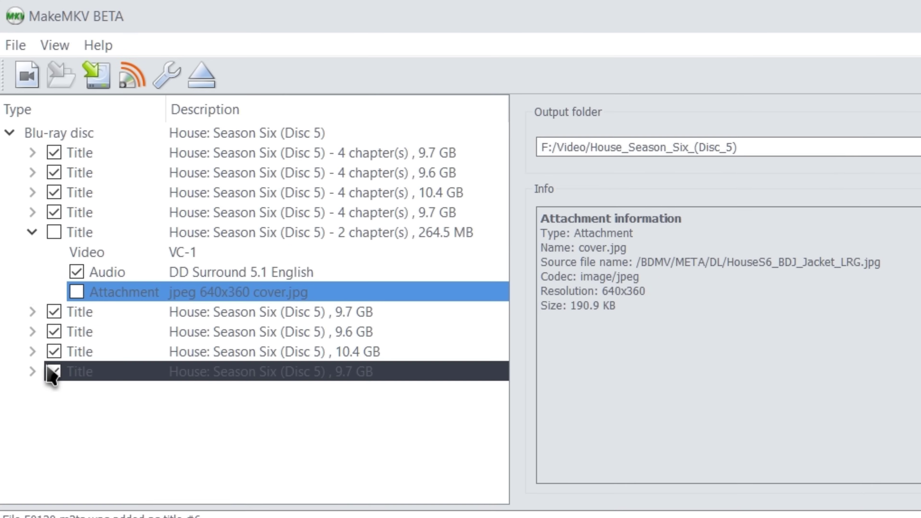
click(73, 489)
click(74, 464)
click(74, 436)
click(54, 351)
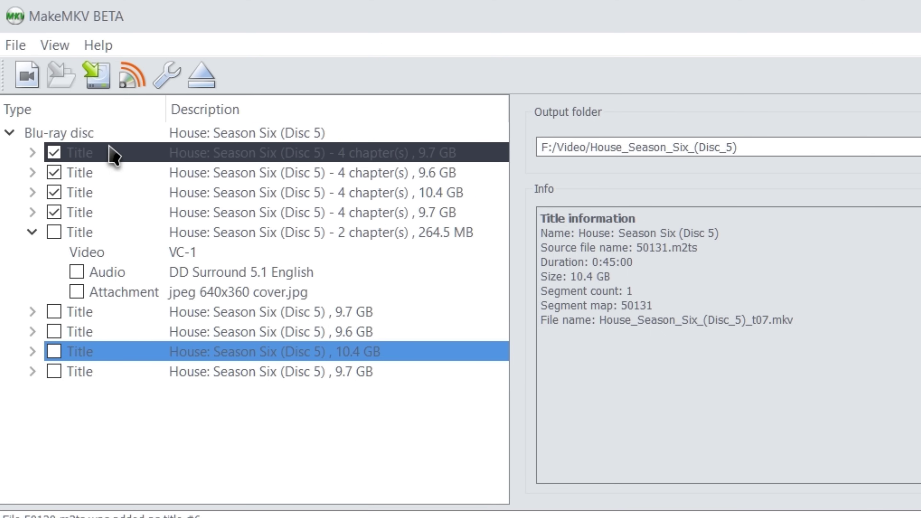
Create a folder named House Season 6 inside Videos on the F: drive and set it as the output folder
click(806, 147)
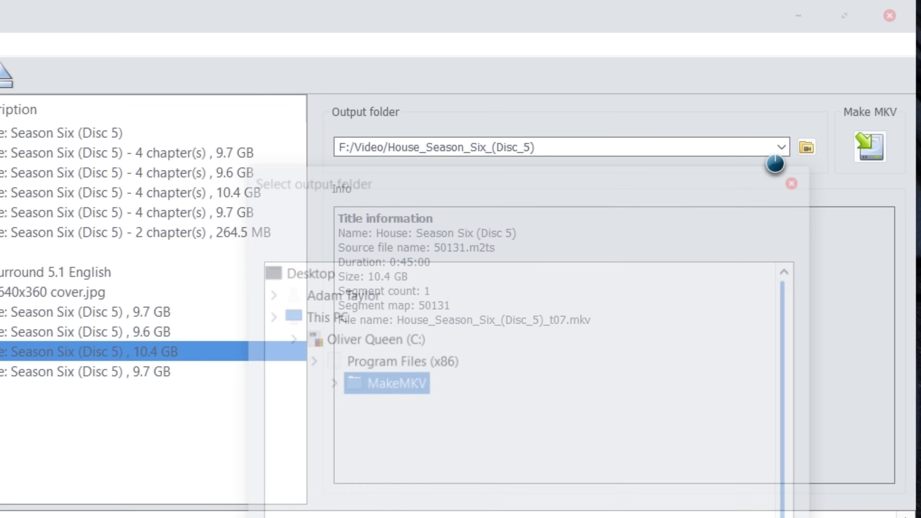
scroll(464, 508, down, 5)
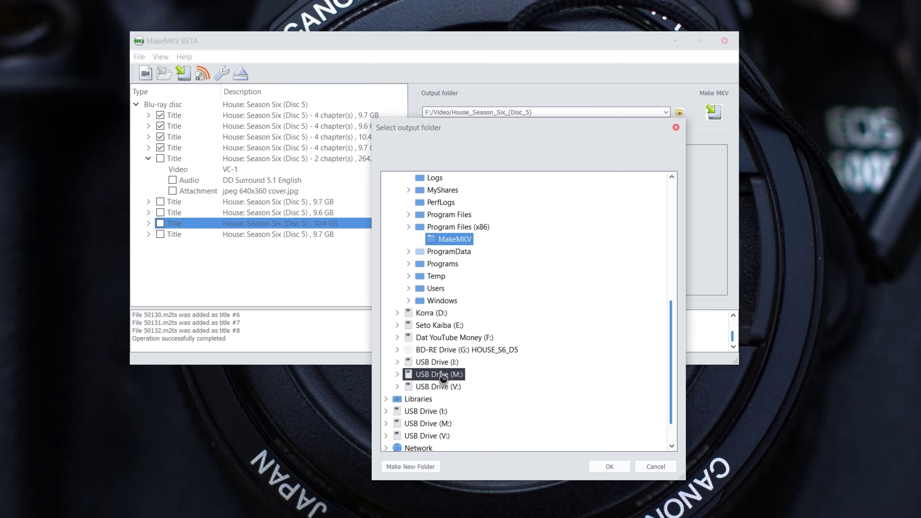
click(396, 338)
scroll(474, 366, down, 3)
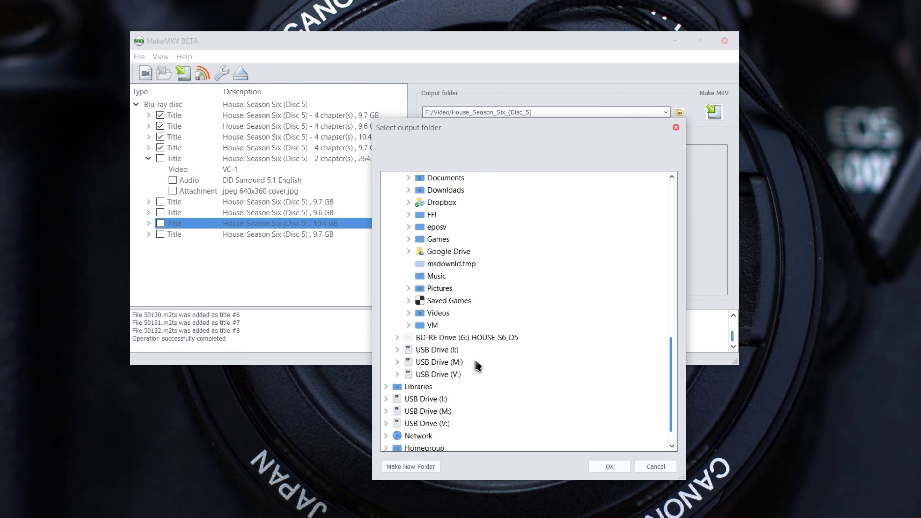
click(438, 314)
text(House Season)
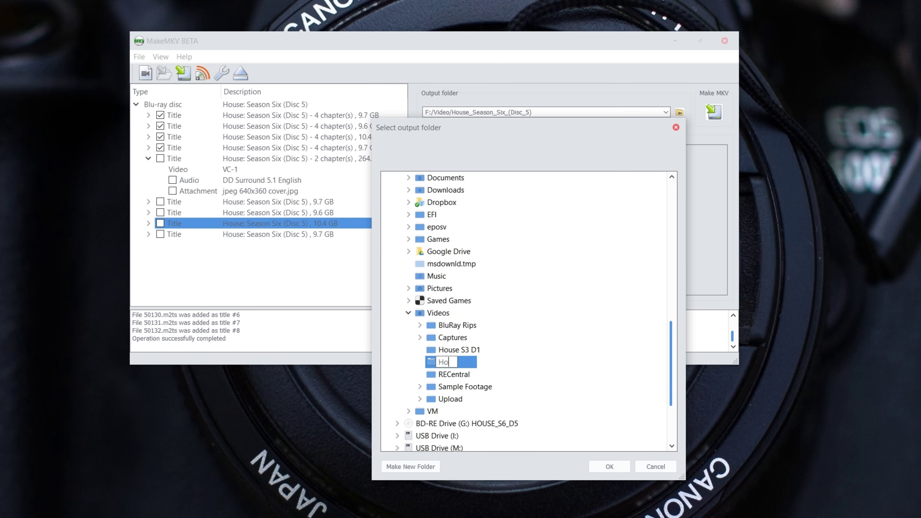
text( 6)
key(Return)
click(609, 467)
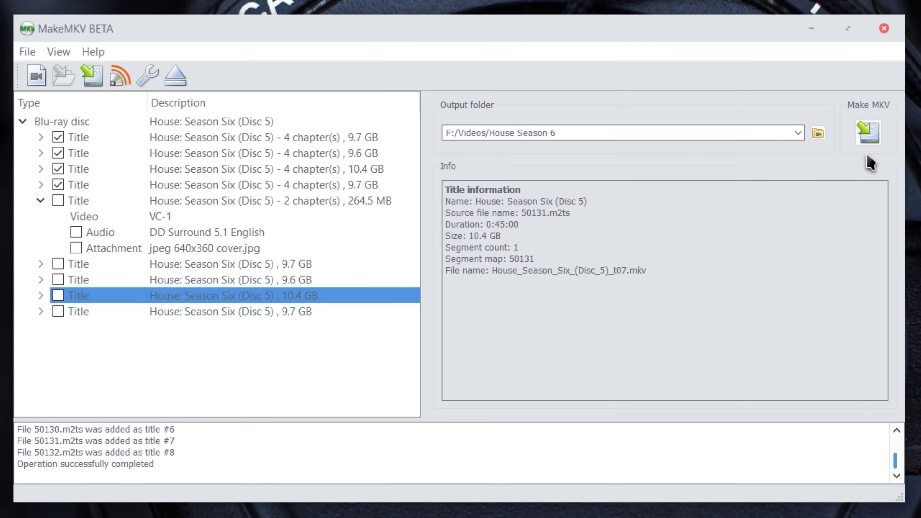
Save the selected titles as MKV files, acknowledge the completed copy and close MakeMKV
click(869, 140)
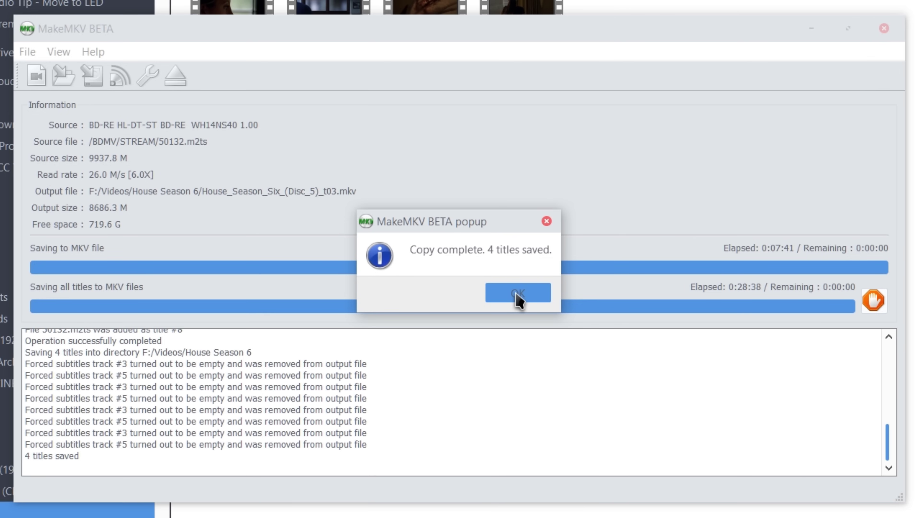
click(519, 292)
click(884, 28)
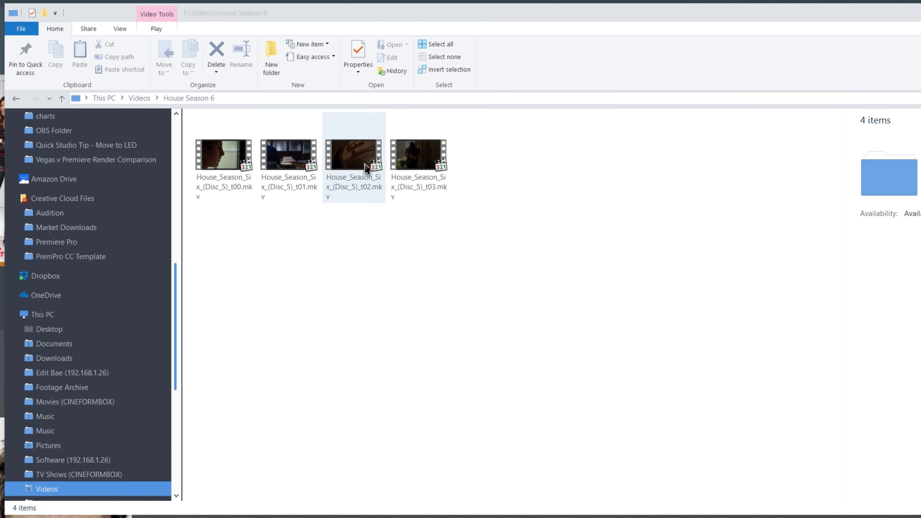
Examine the length, size, resolution and bitrate of the ripped MKV files in the House Season 6 folder
click(366, 168)
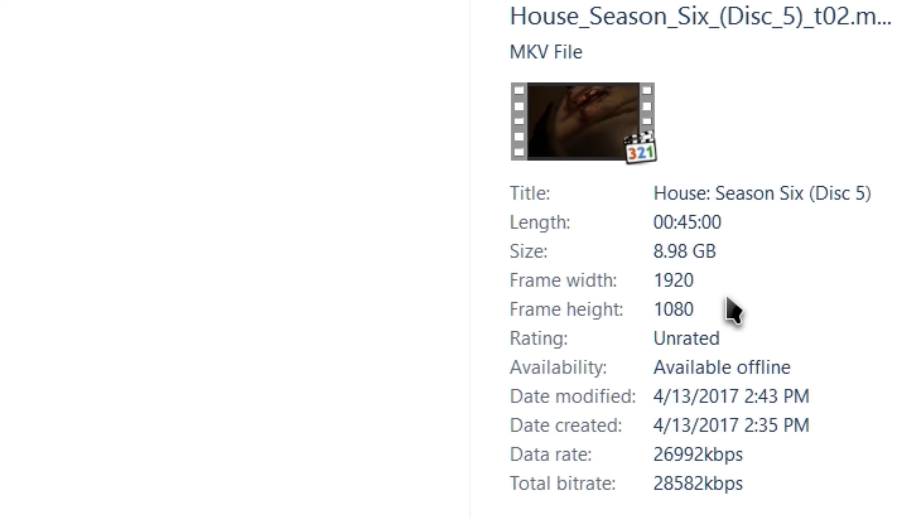
key(Down)
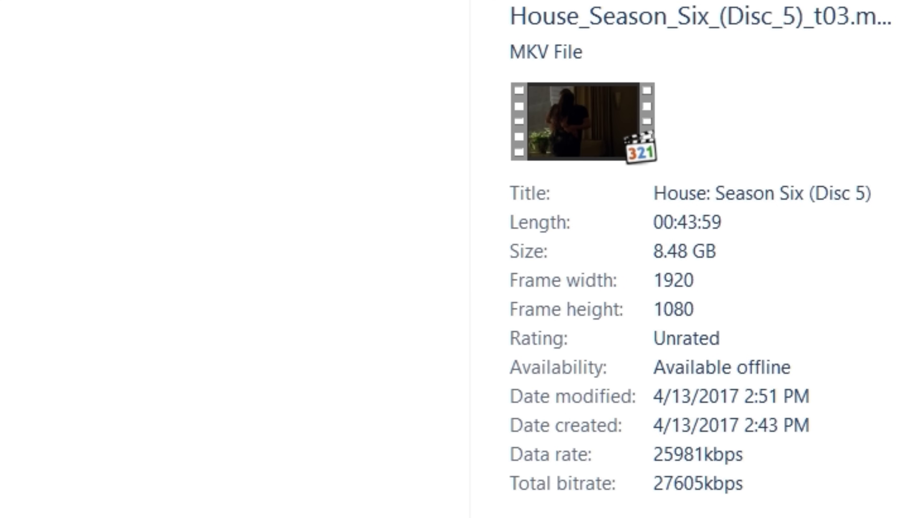
key(Up)
key(Up)
key(Up)
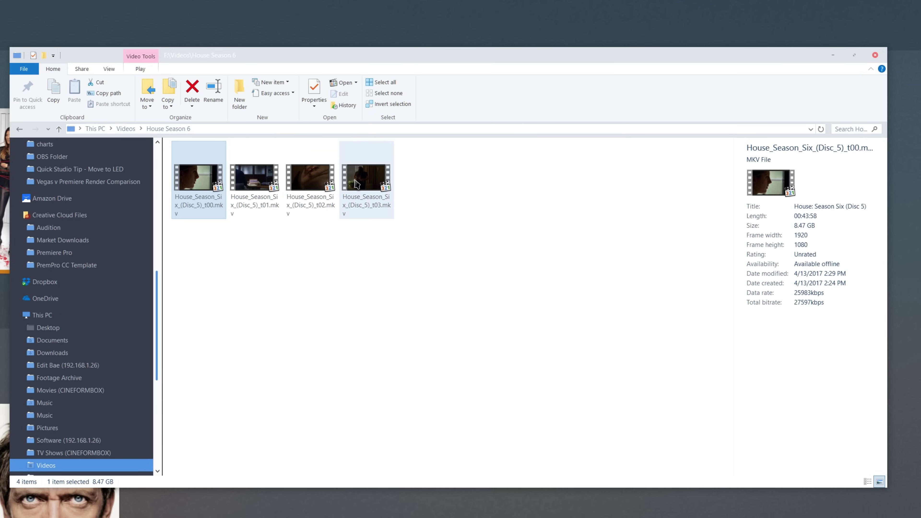
Play House_Season_Six_(Disc_5)_t03.mkv, sample it at 13:05 and further on, and pause it just after 29:05
mouse_move(356, 183)
click(355, 182)
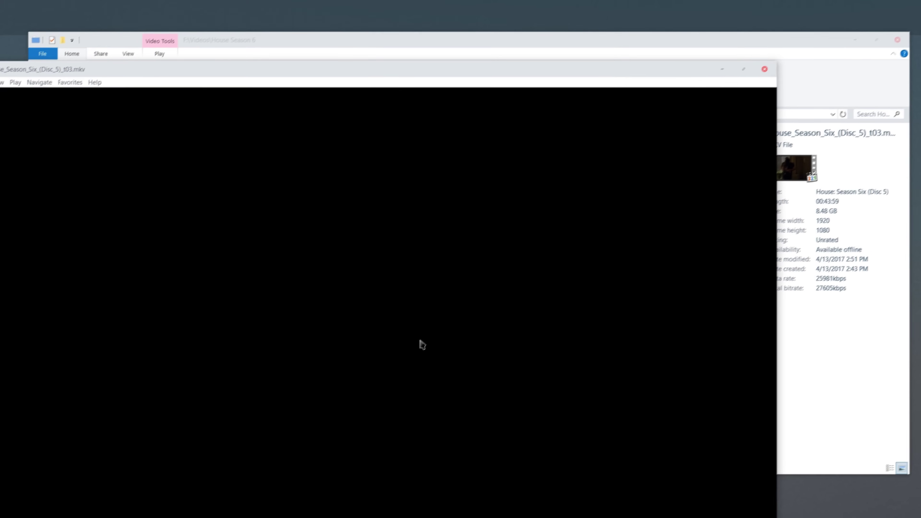
click(300, 487)
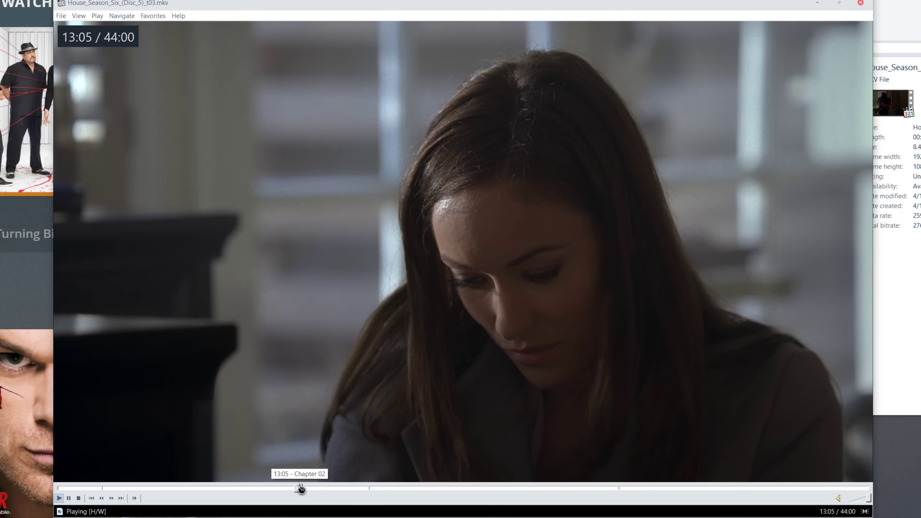
click(463, 487)
click(594, 488)
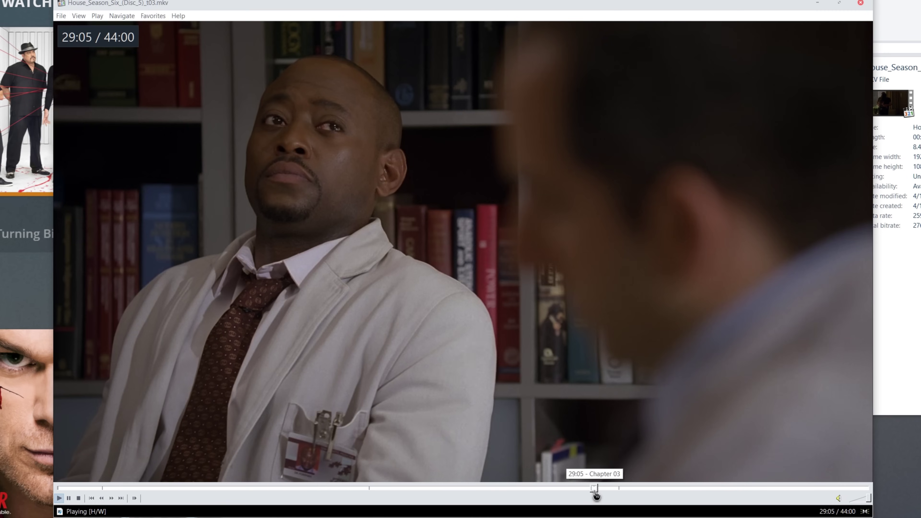
click(803, 168)
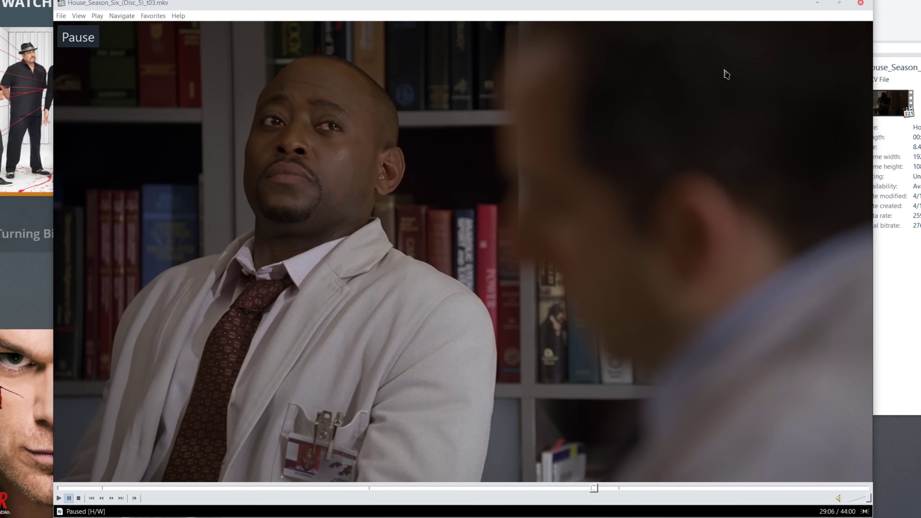
Check which subtitle and audio tracks the paused video offers
right_click(503, 146)
mouse_move(529, 295)
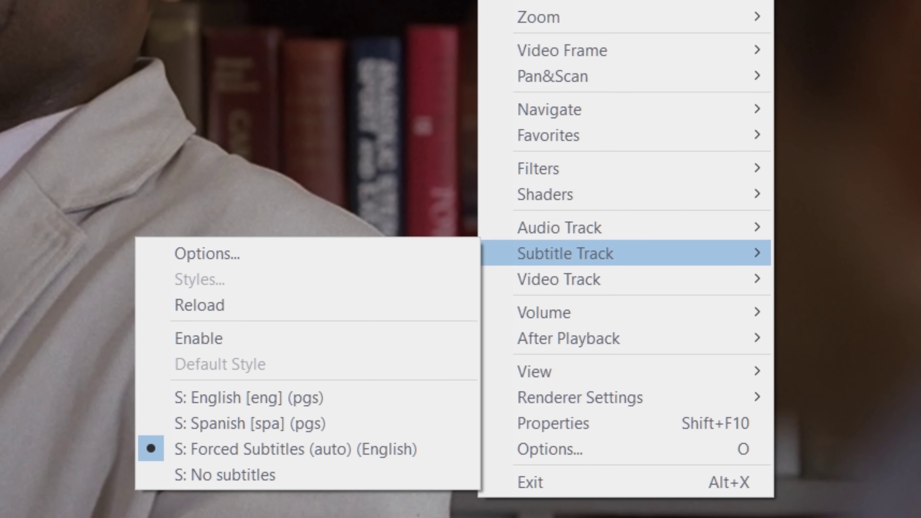
mouse_move(651, 230)
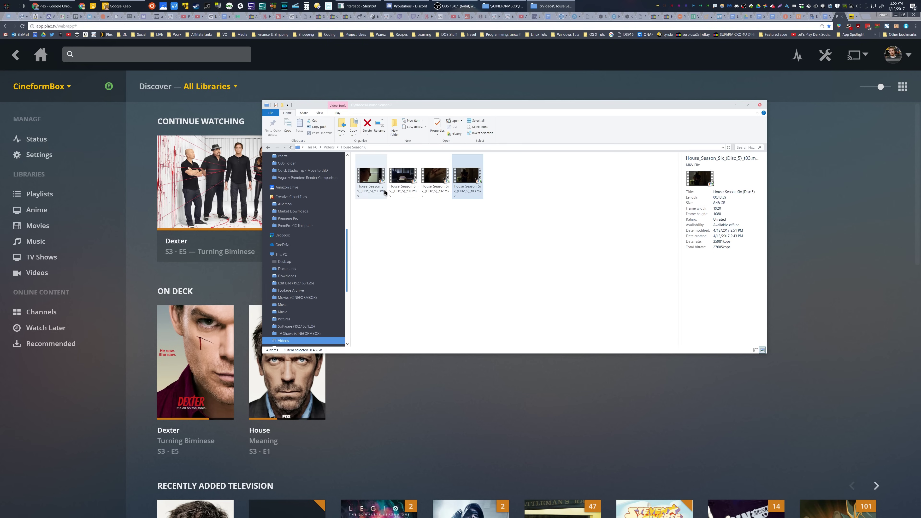
Rename the first ripped file, t00, in the House Season 6 folder as House - S06E18.mkv
click(377, 187)
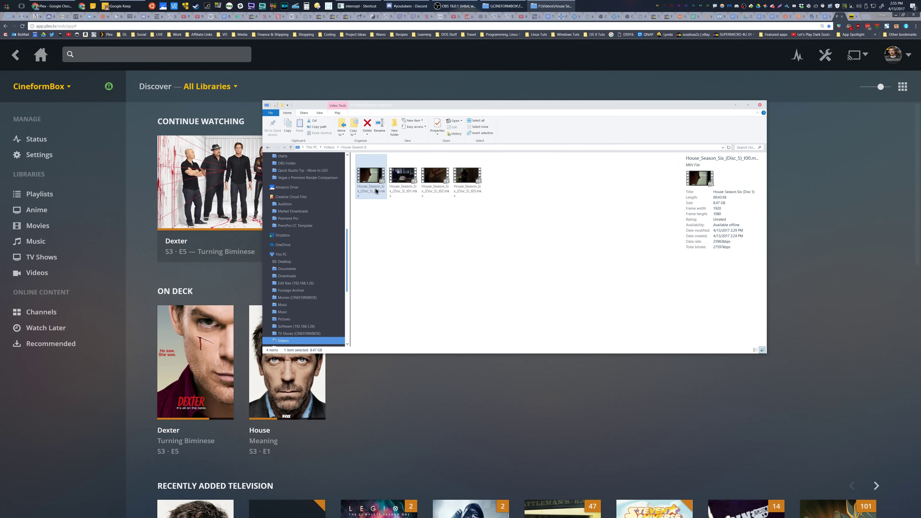
text(ouse - S06)
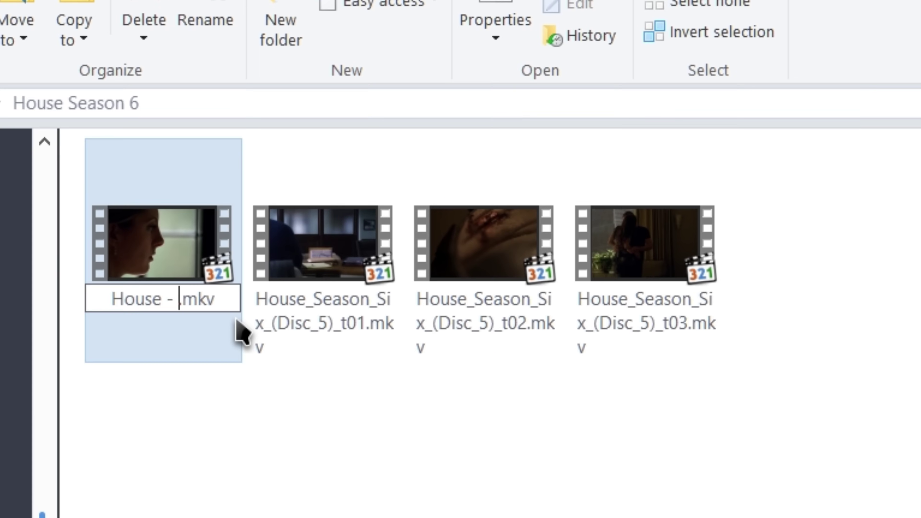
text(E)
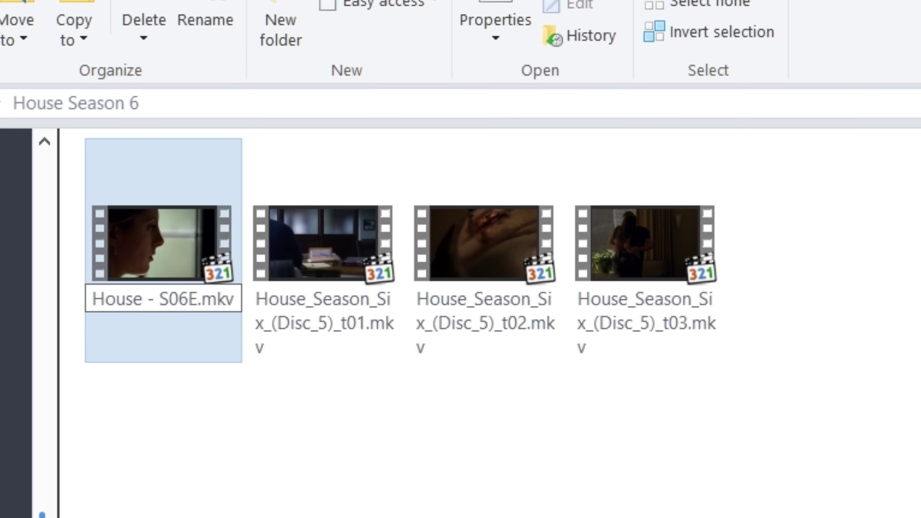
text(18)
Rename the second ripped file, t01, as House - S06E19.mkv
click(362, 329)
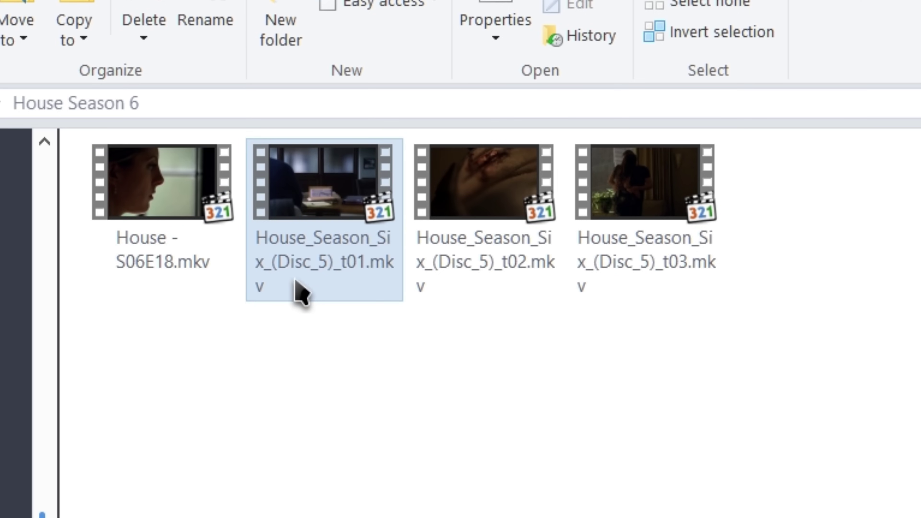
key(F2)
text(House - )
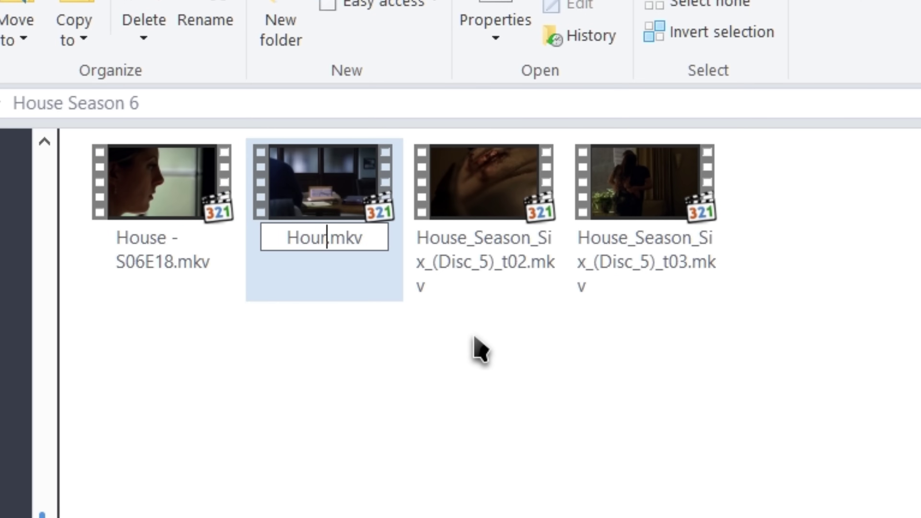
text(S06E19)
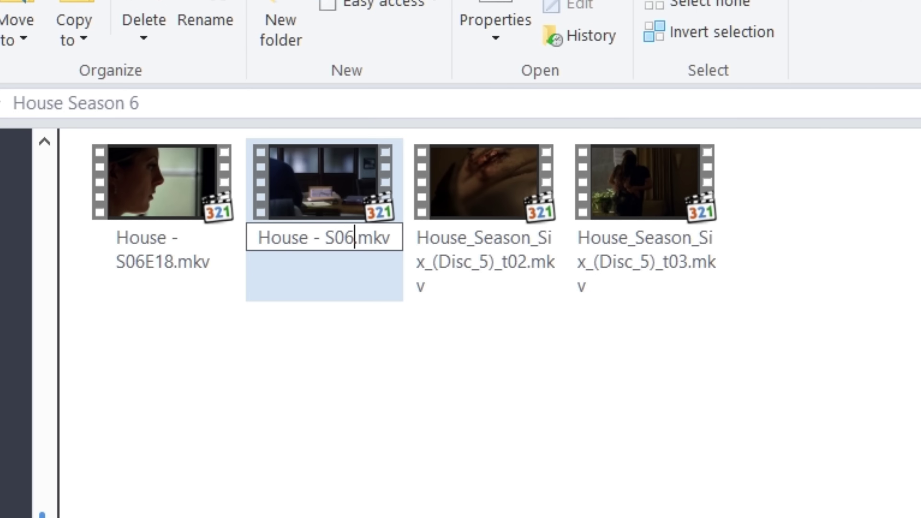
click(522, 290)
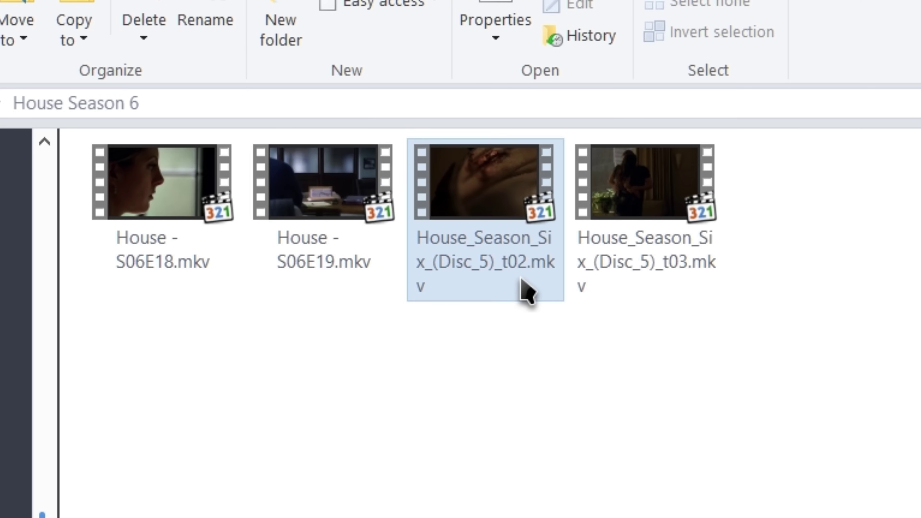
Create a Season 6 folder inside the House folder of TV Shows on the CINEFORMBOX server and open it
click(490, 243)
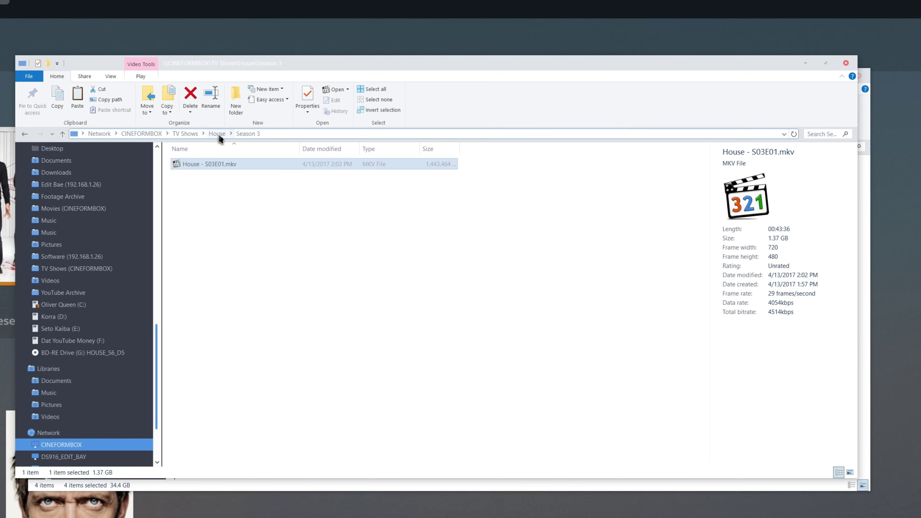
click(217, 134)
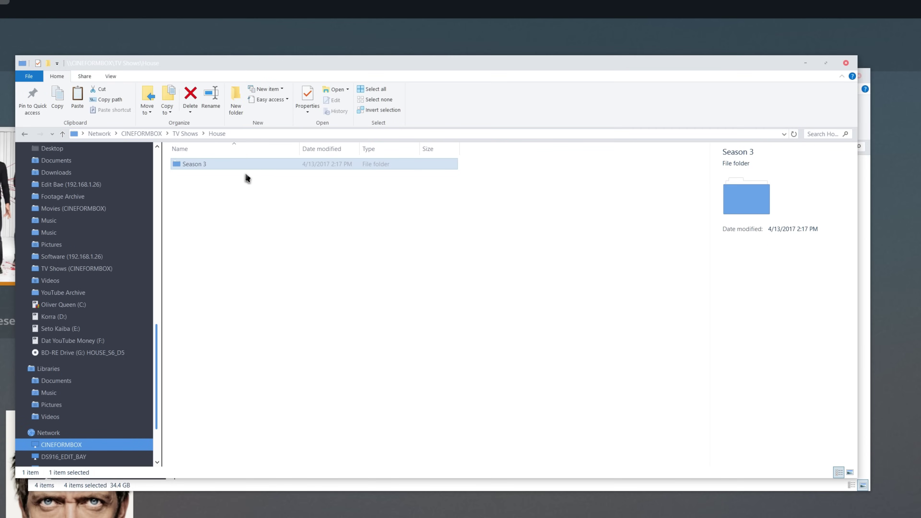
key(ctrl+shift+n)
text(Season 6)
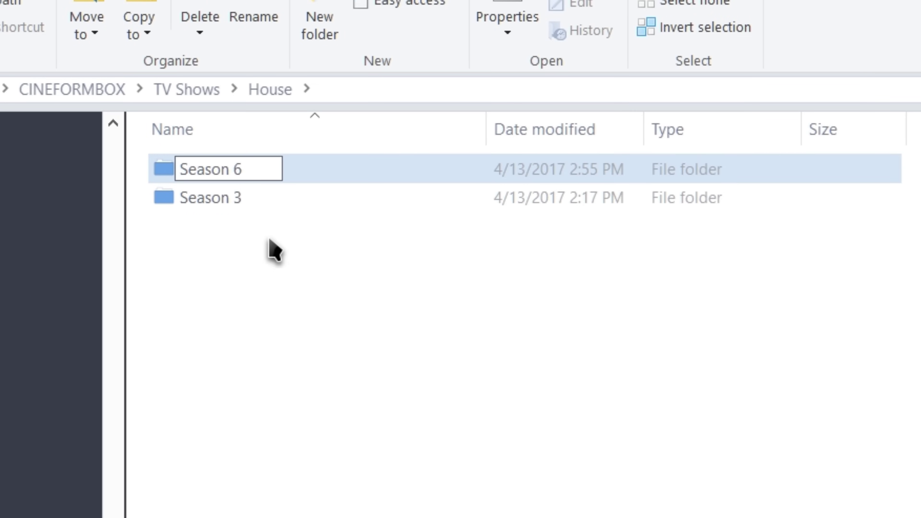
key(Return)
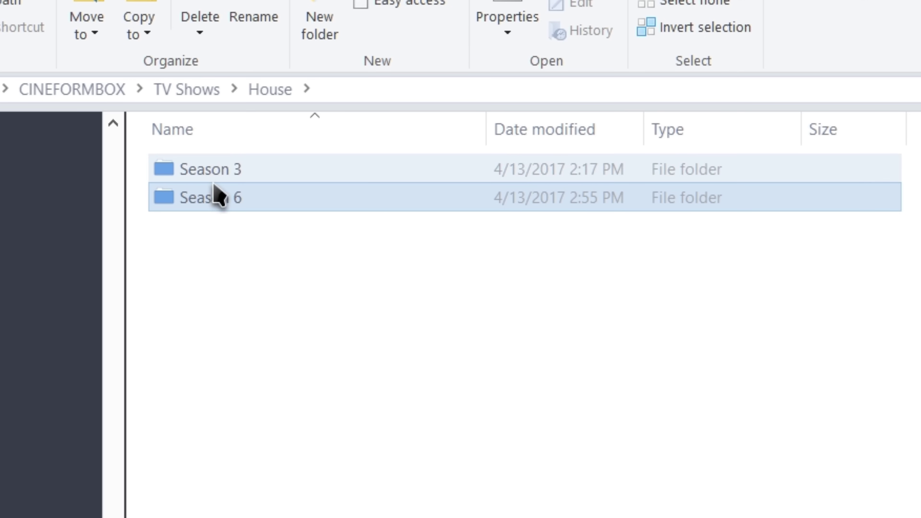
double_click(216, 196)
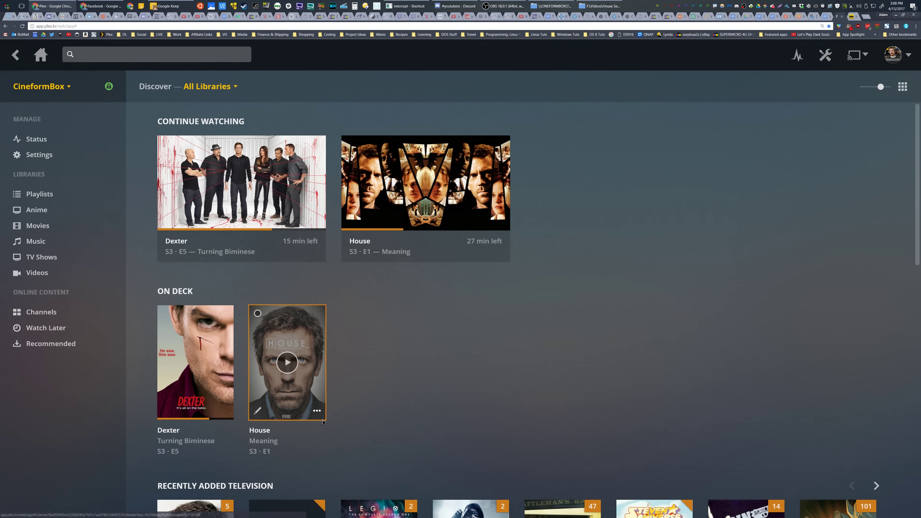
Switch to Plex in the browser and open the details of the House Season 6 episode Baggage
click(267, 435)
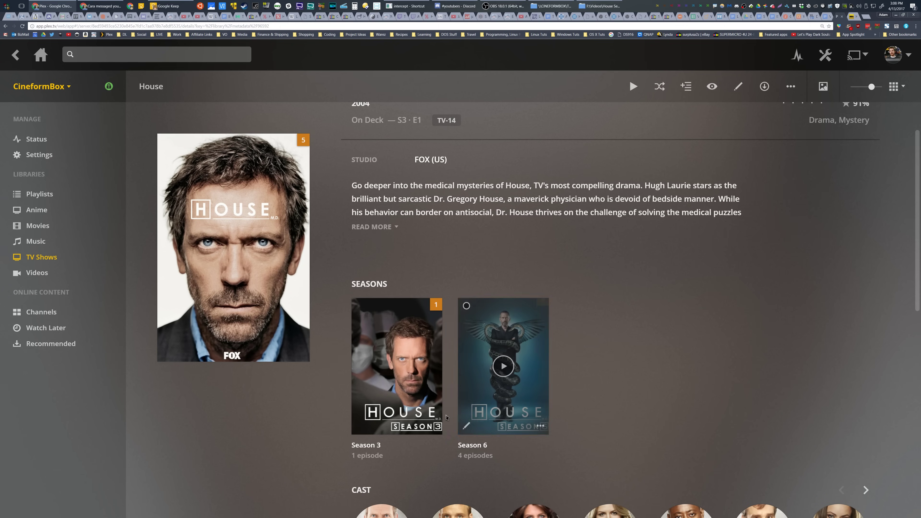
scroll(490, 400, down, 2)
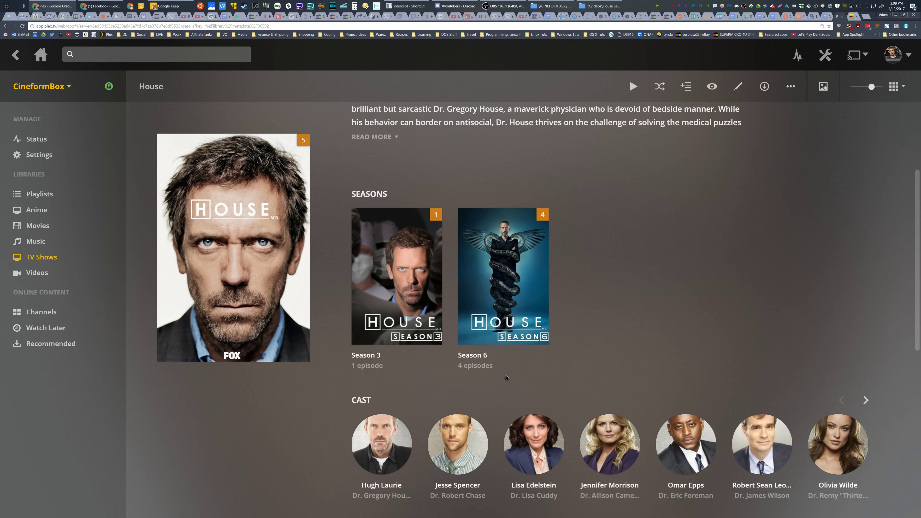
click(484, 359)
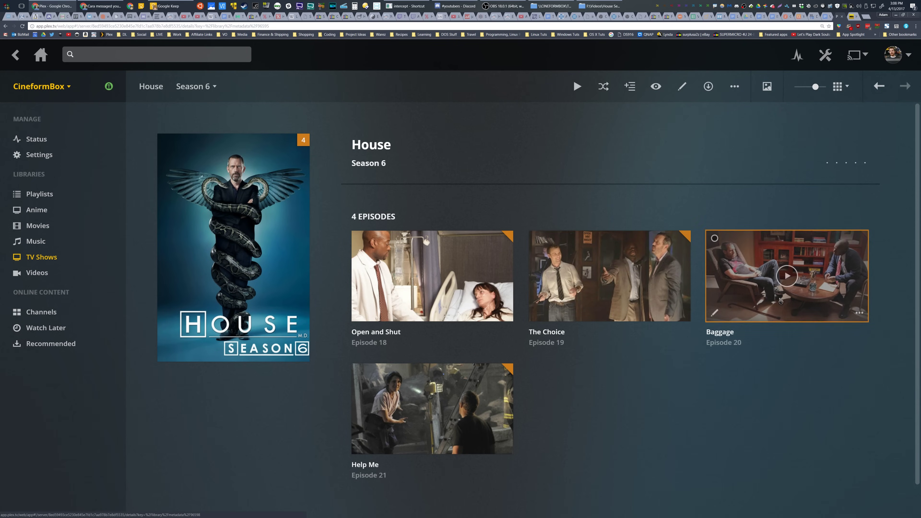
scroll(574, 395, down, 1)
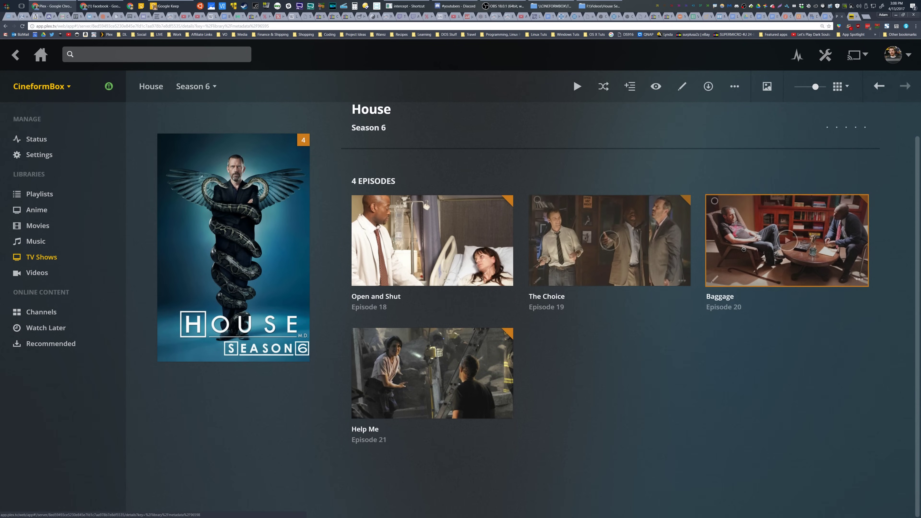
click(768, 242)
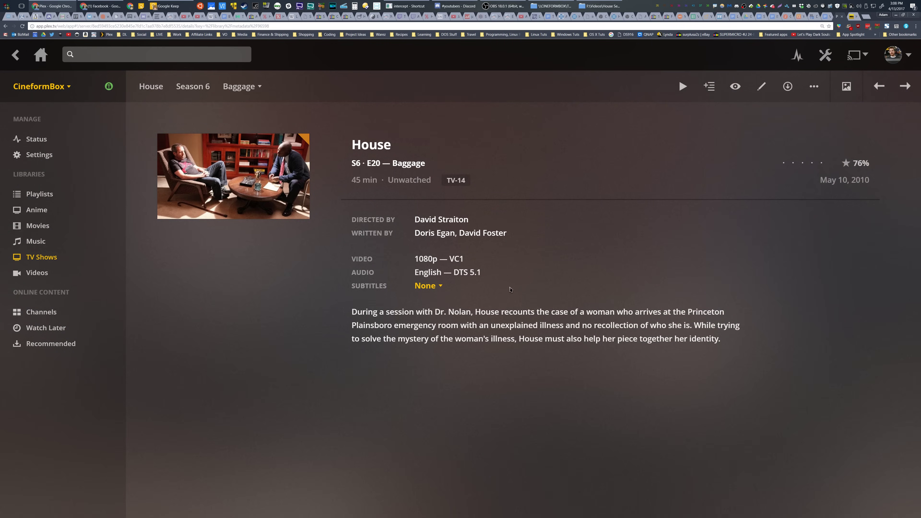
Play Baggage, skip ahead to 7:52, and check the available streaming quality options
click(233, 176)
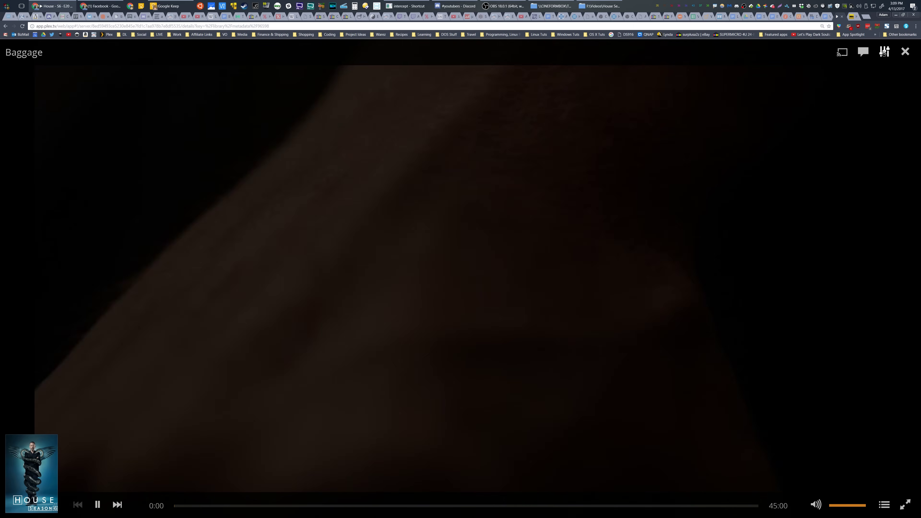
click(884, 51)
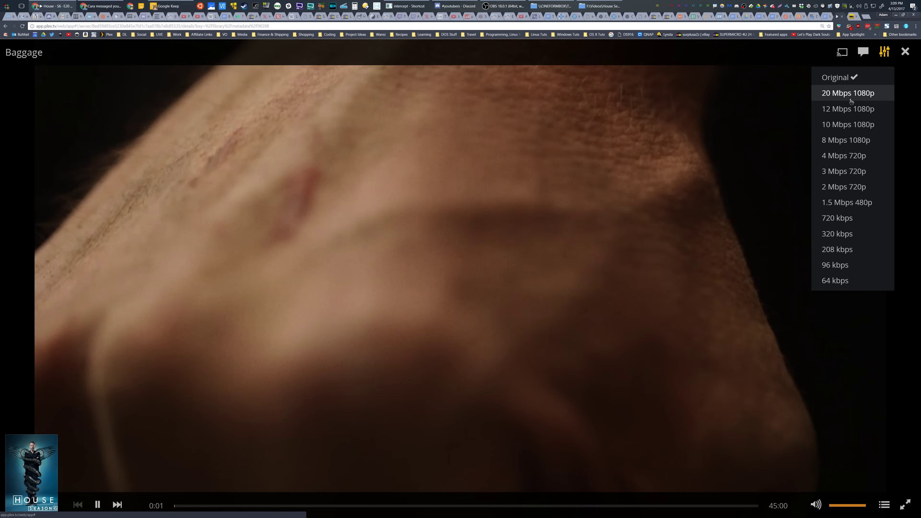
click(277, 506)
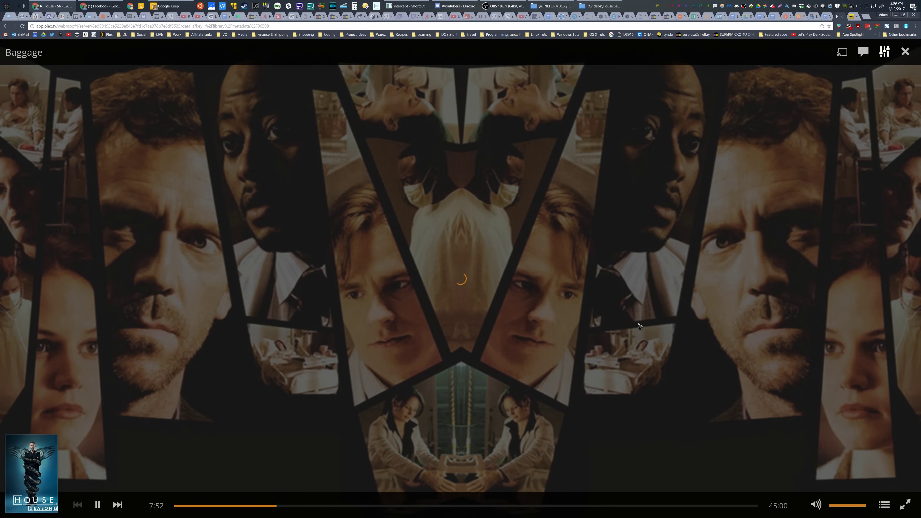
click(885, 53)
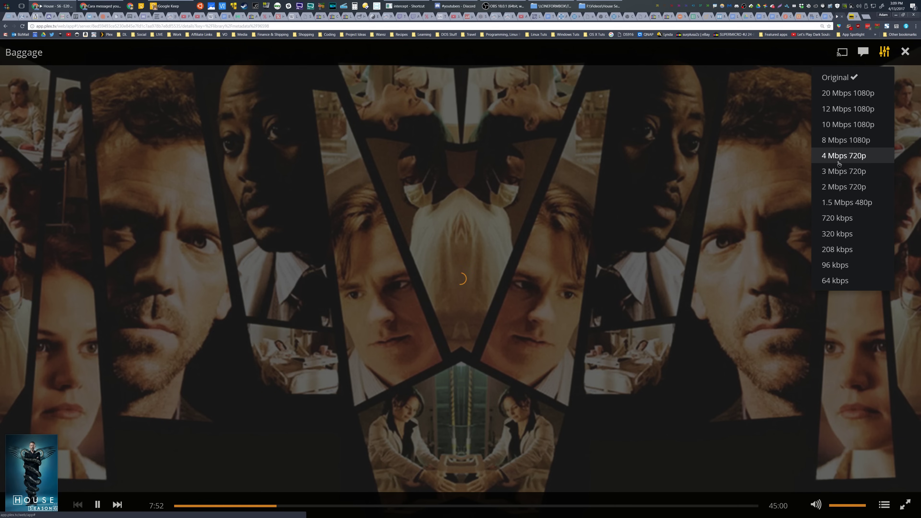
click(808, 54)
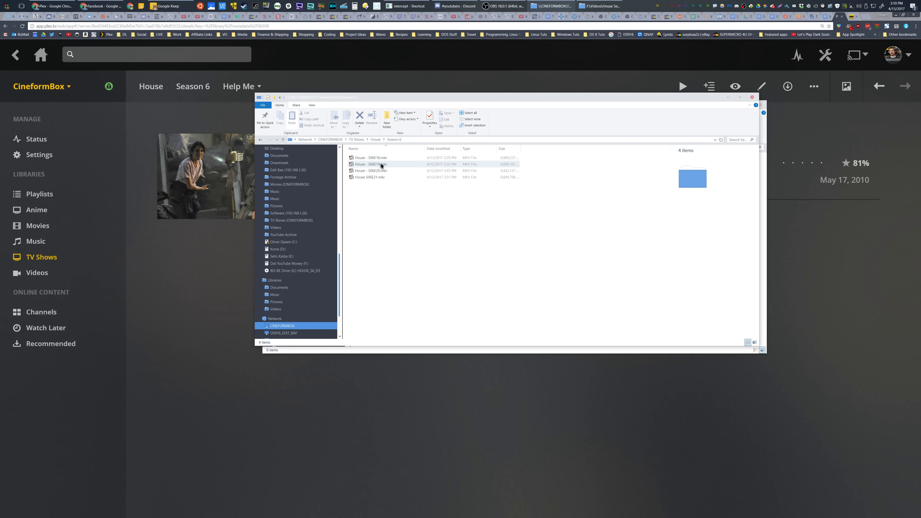
View the server's Season 3 folder for House and compare it with the seasons on the show's Plex page
click(373, 140)
double_click(370, 157)
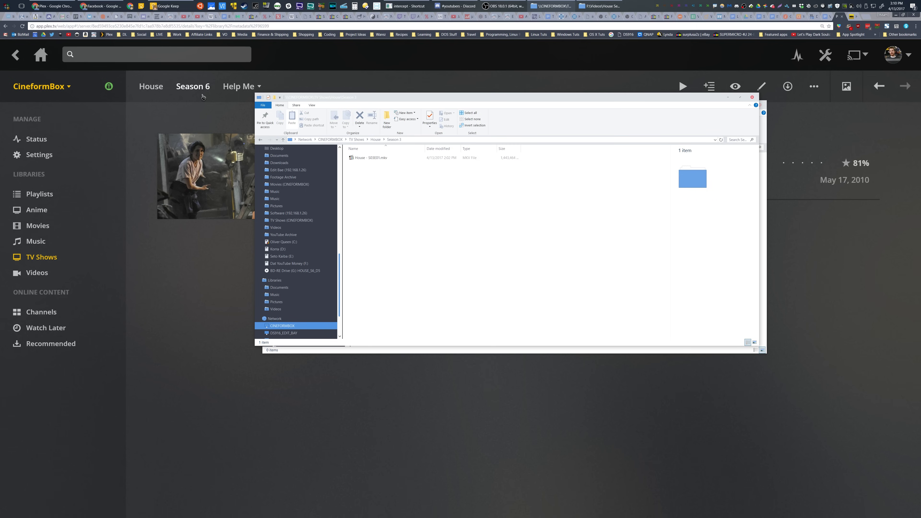
click(152, 87)
scroll(436, 429, down, 4)
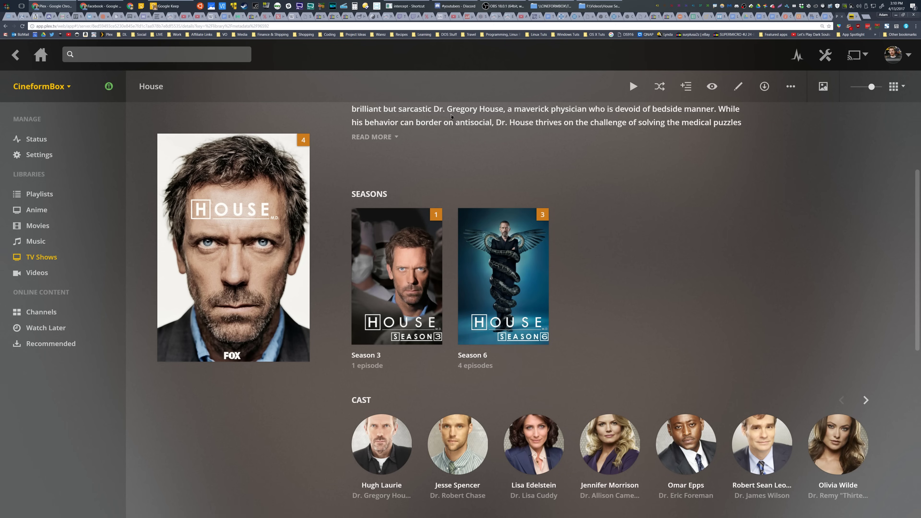
scroll(605, 150, up, 3)
scroll(594, 169, up, 2)
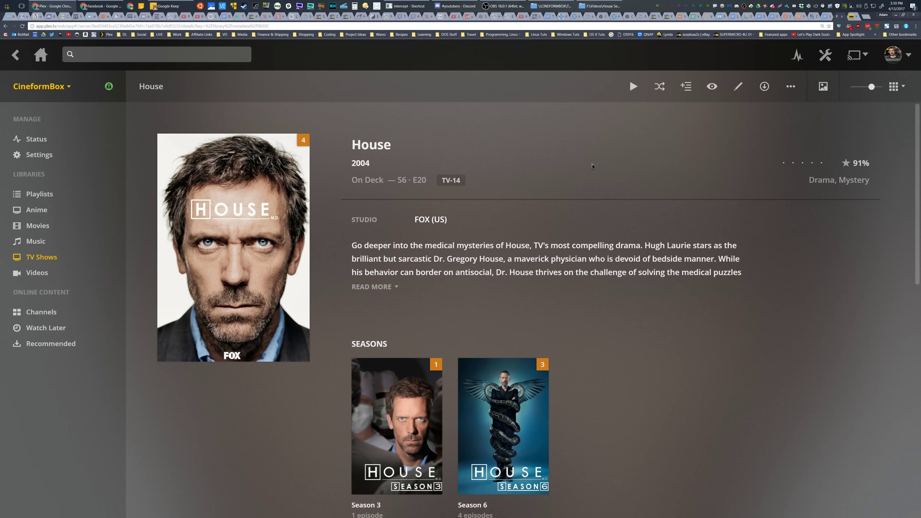